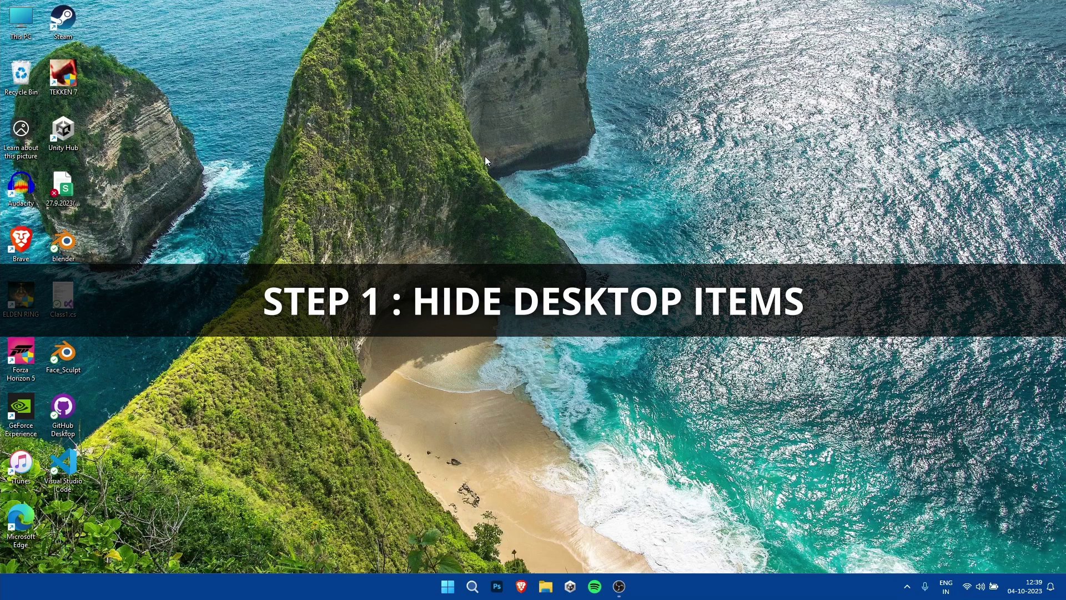
Step: Hide all the desktop icons
right_click(456, 189)
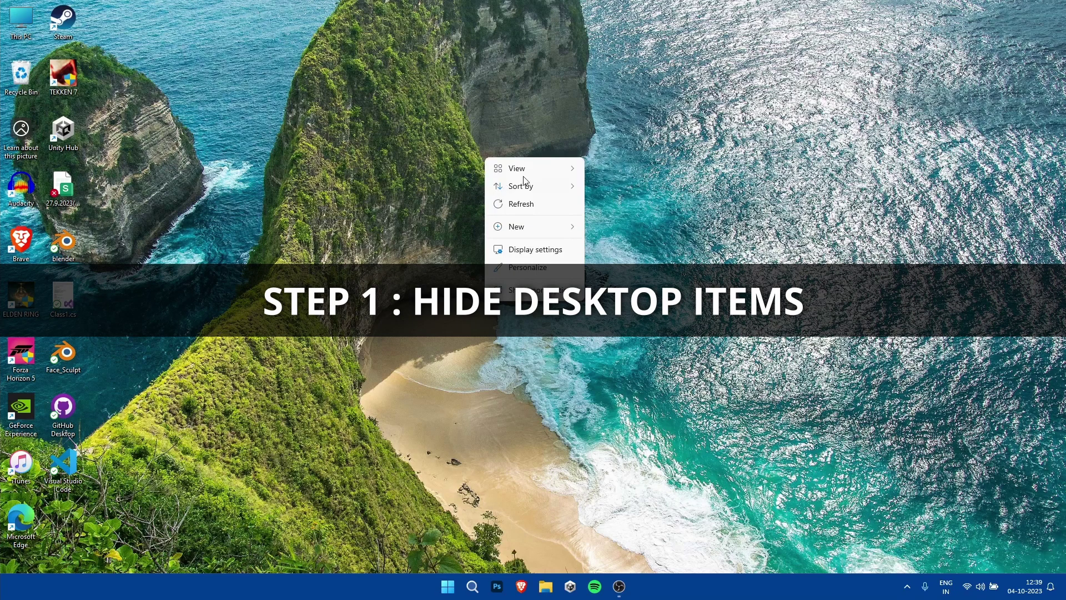
mouse_move(538, 171)
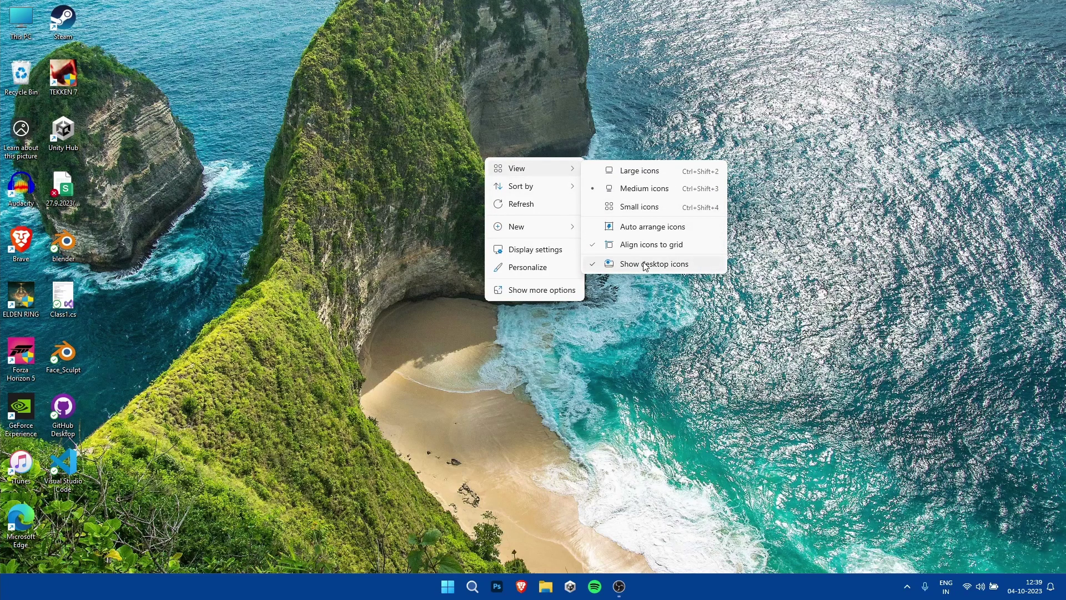
click(645, 264)
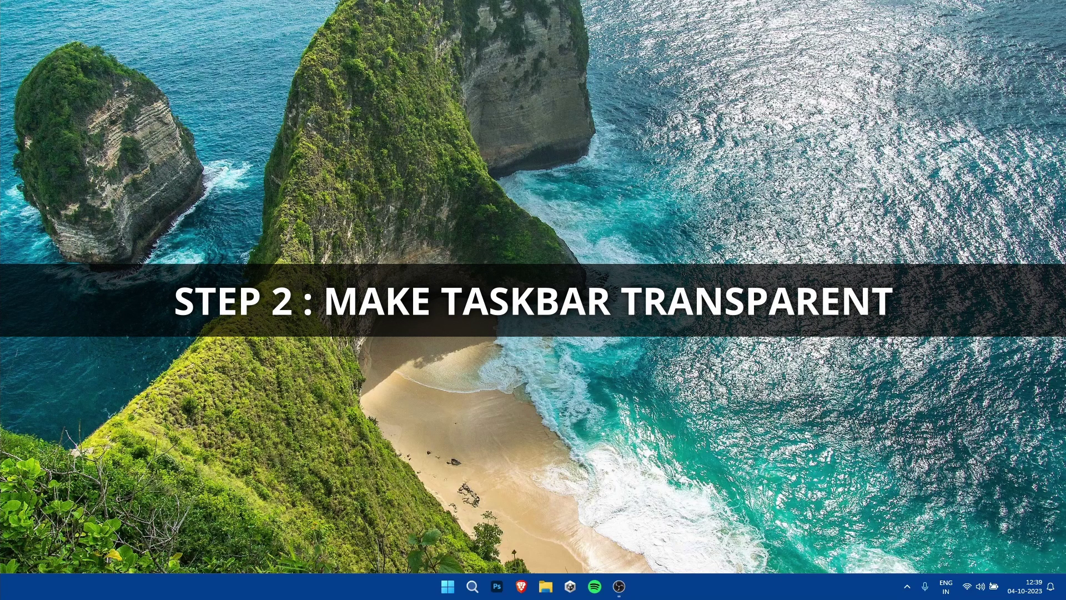
Step: Open Microsoft Store, search for translucenttb and open the TranslucentTB app page
click(472, 586)
text(store)
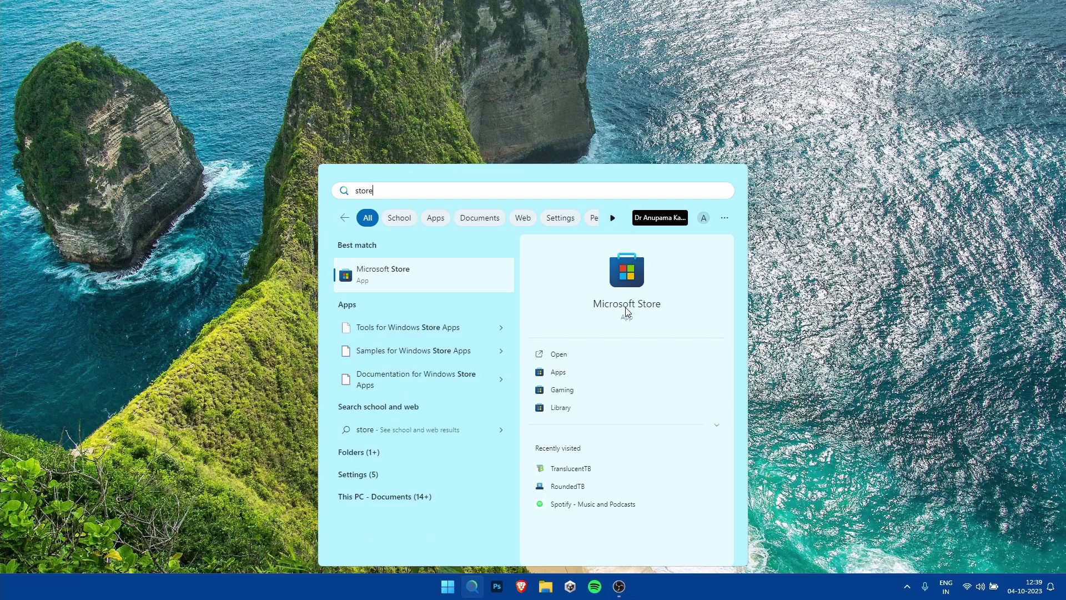
click(425, 273)
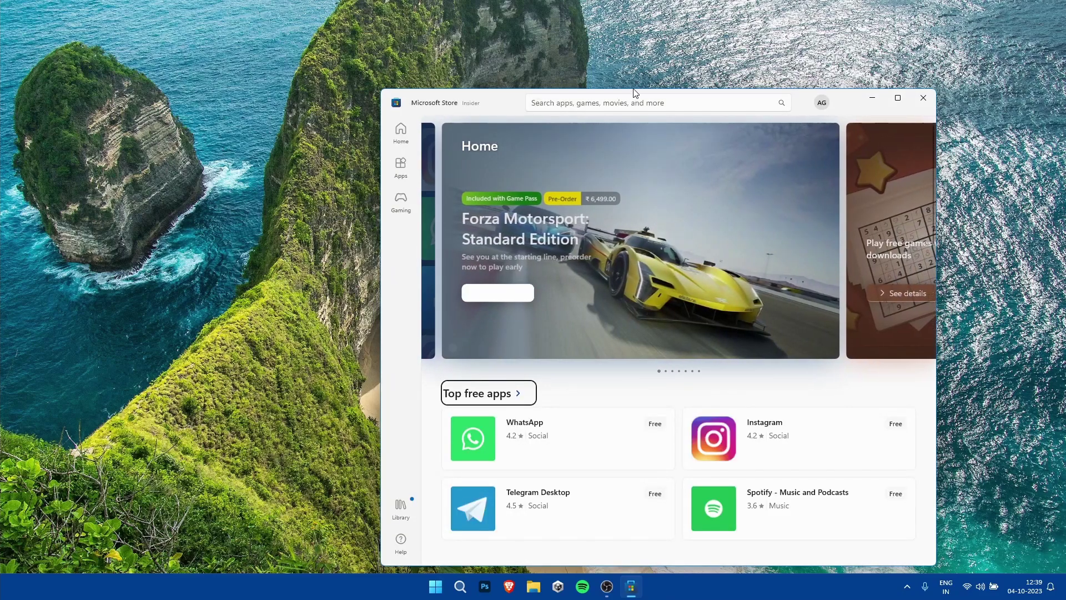
click(633, 102)
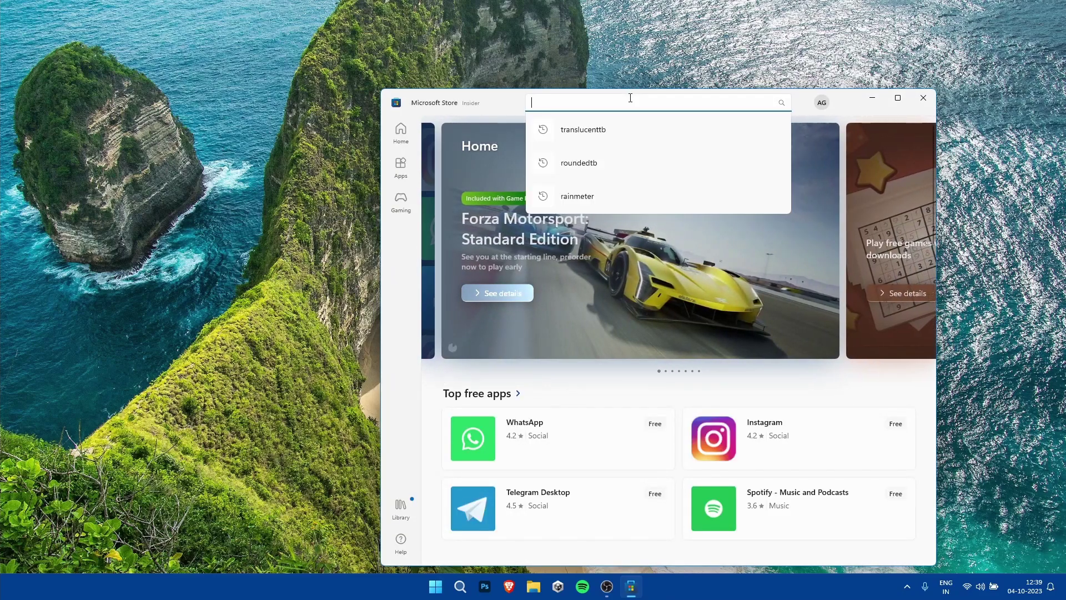
click(608, 134)
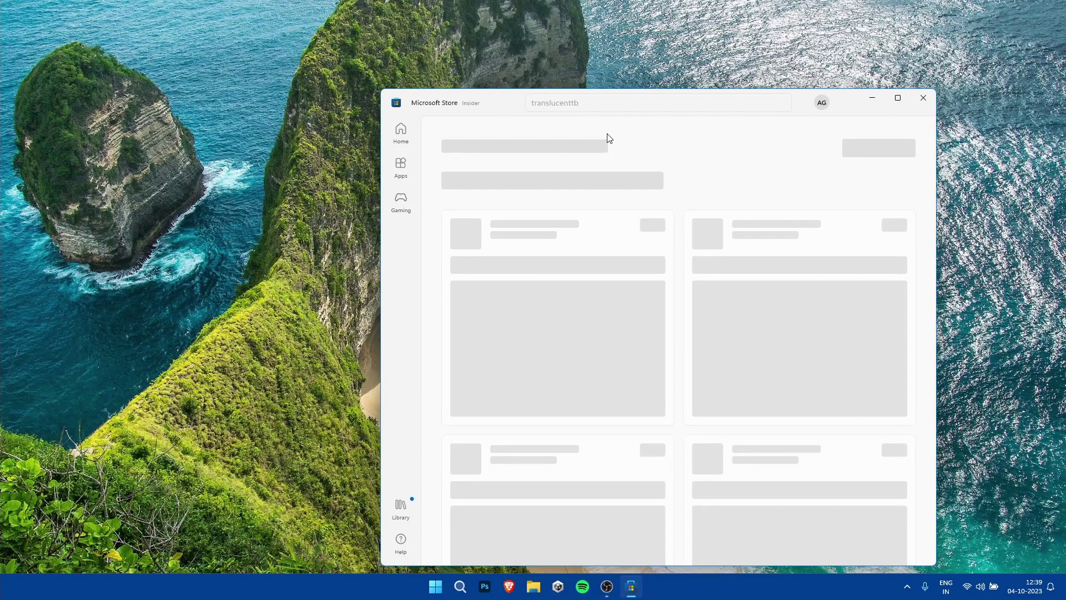
click(558, 226)
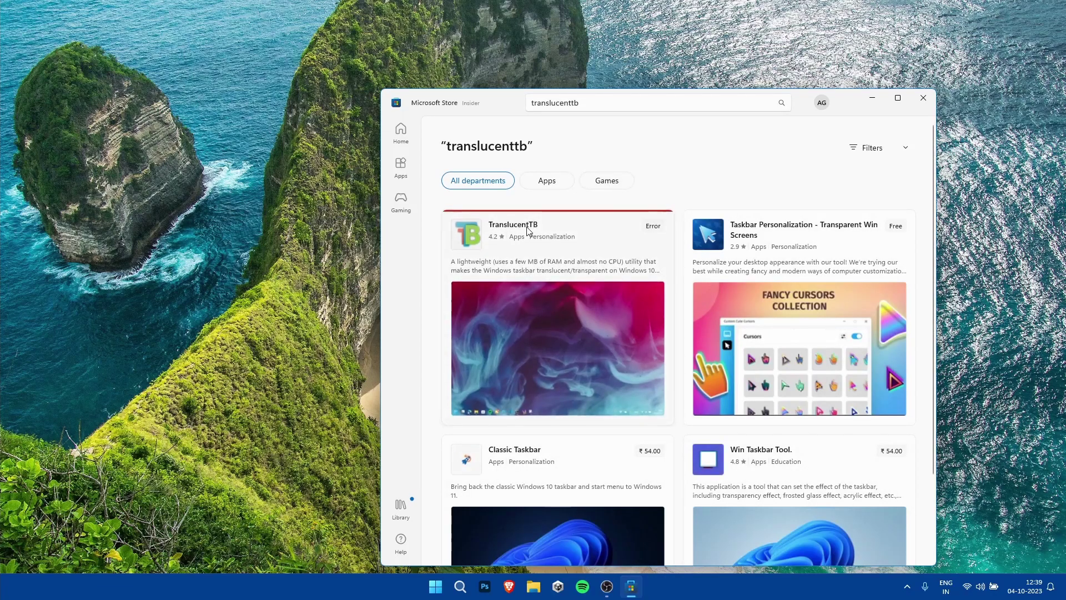
Step: Install and launch TranslucentTB, continue past its welcome dialog, and close Microsoft Store
click(889, 139)
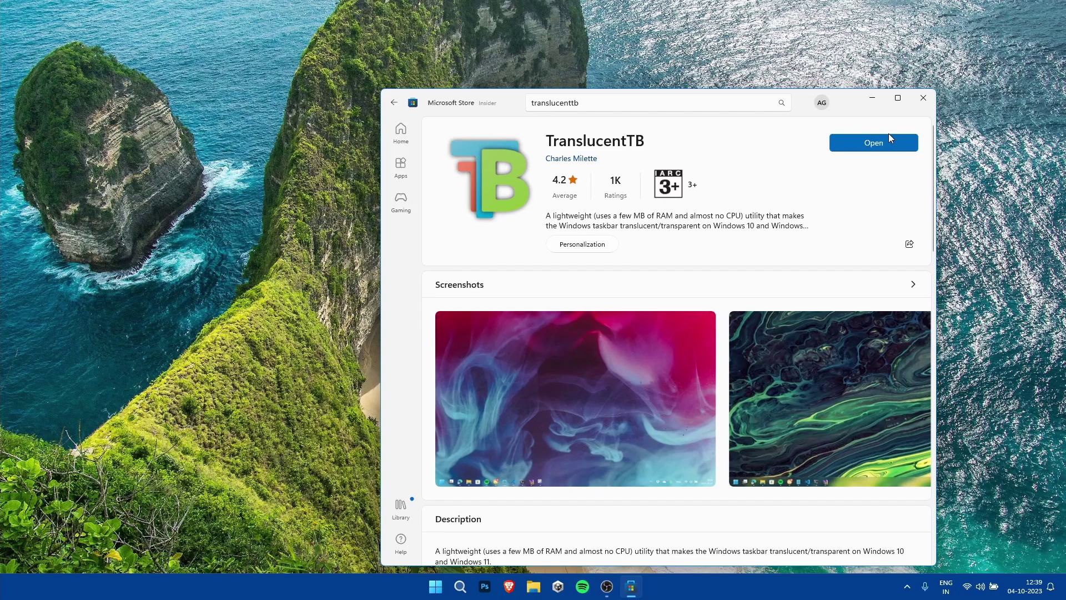
click(884, 140)
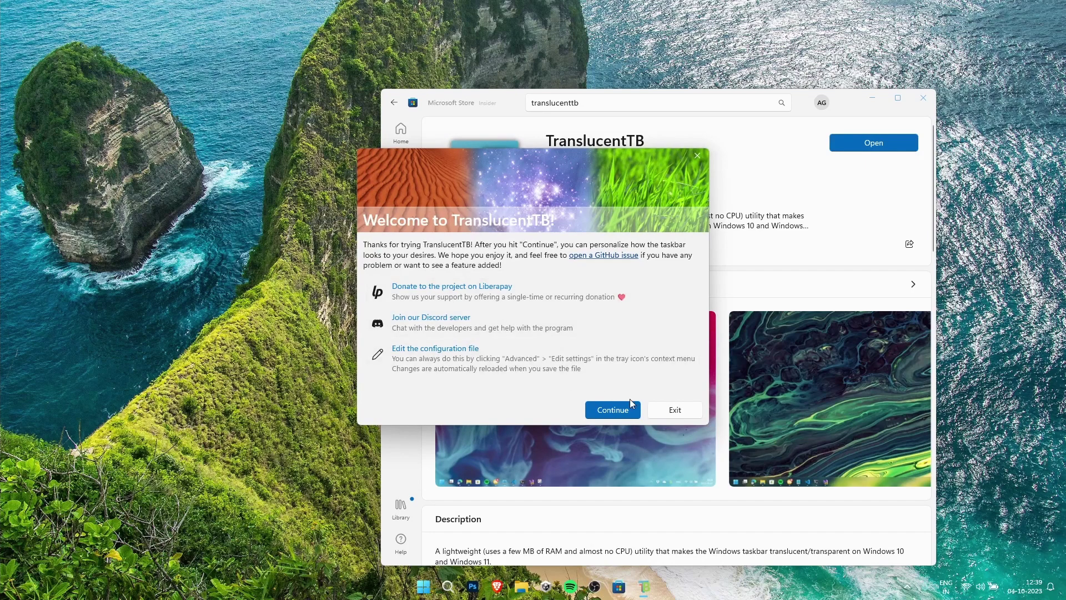
click(615, 409)
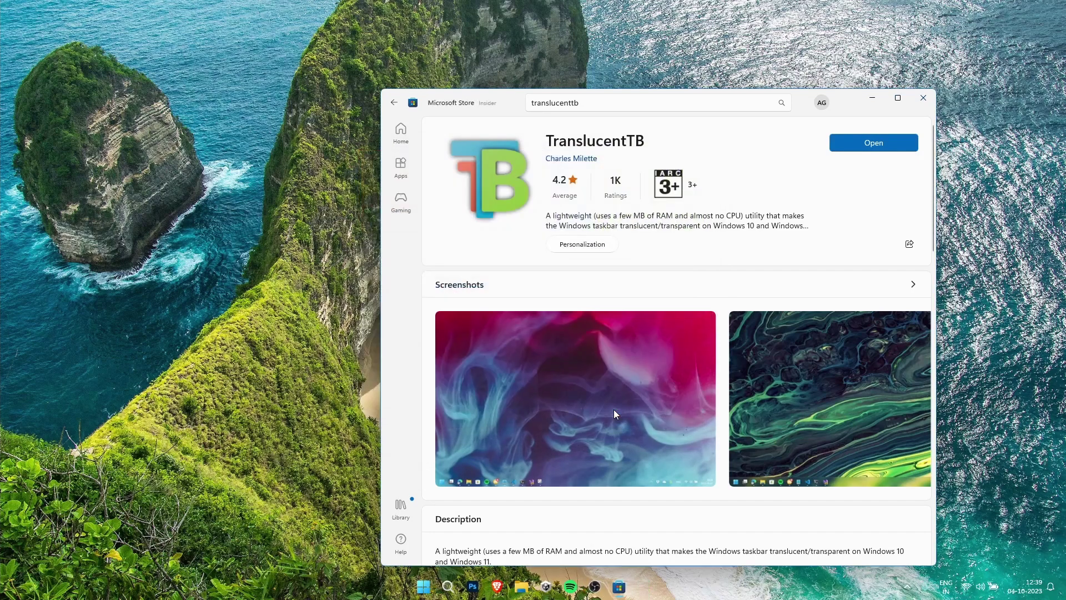
click(914, 99)
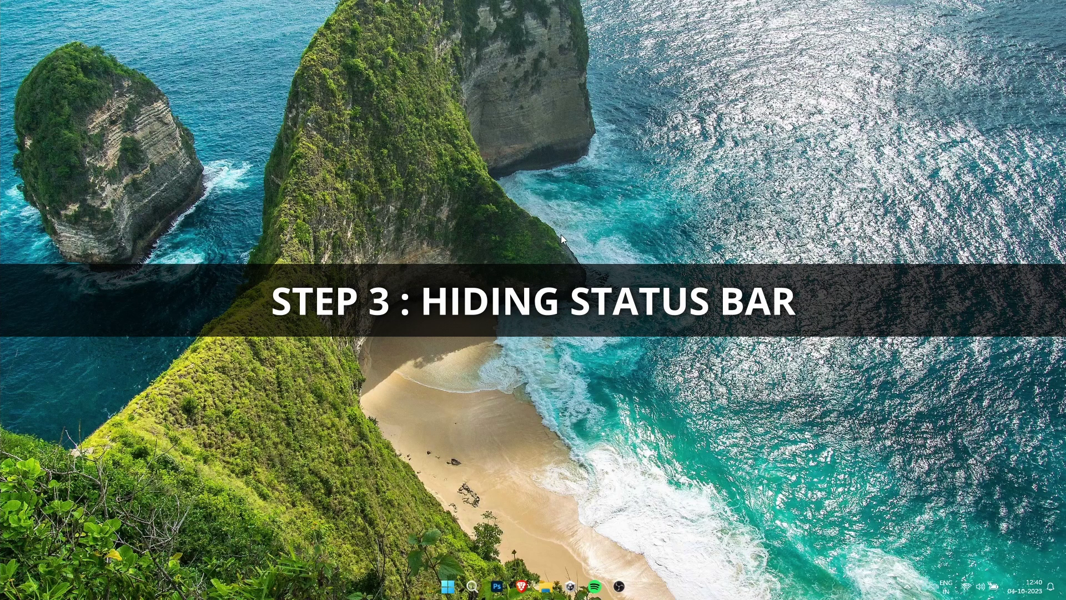
Step: Reopen Microsoft Store, search for roundedtb and open the RoundedTB app page
key(super)
text(st)
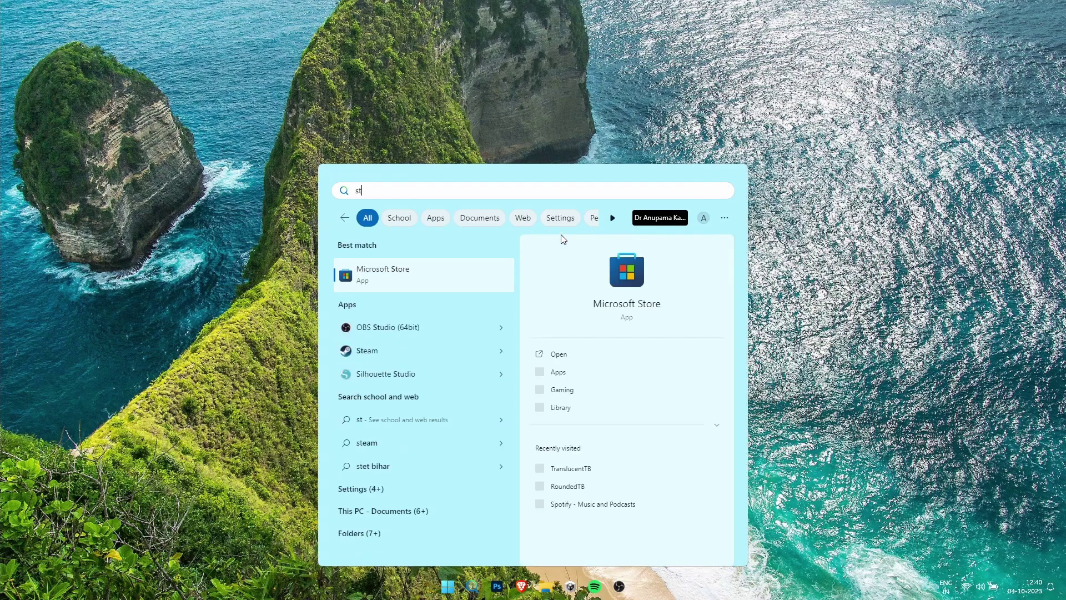
text(ore)
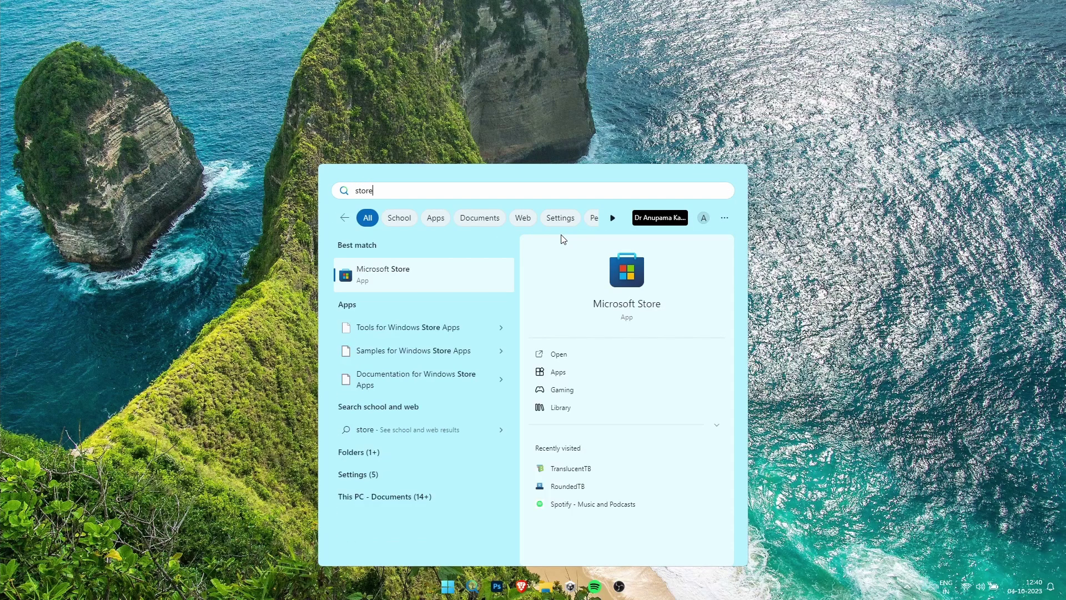
key(Return)
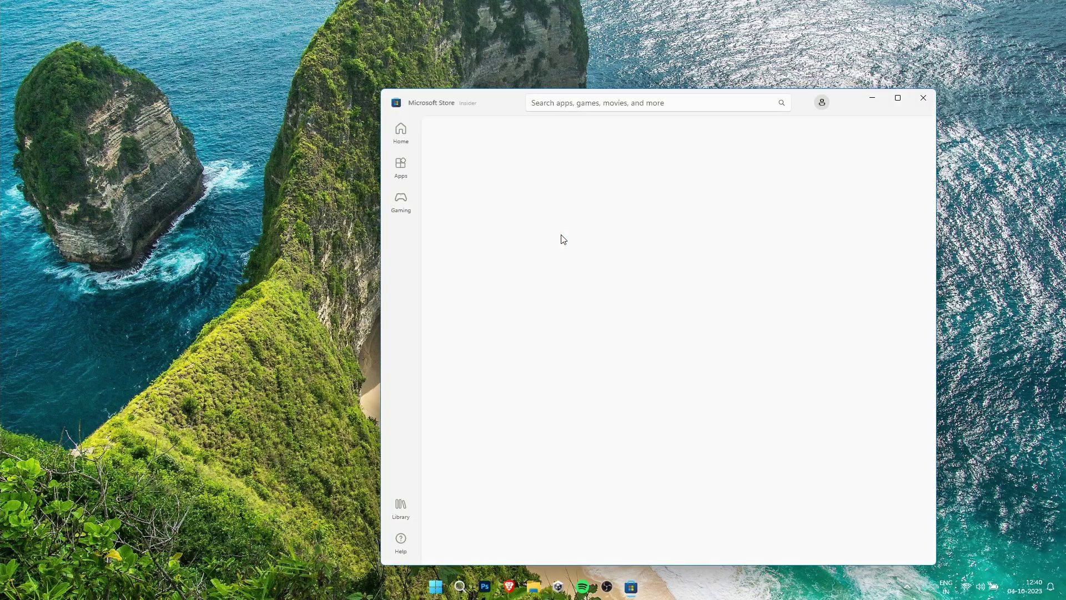
click(636, 101)
text(round)
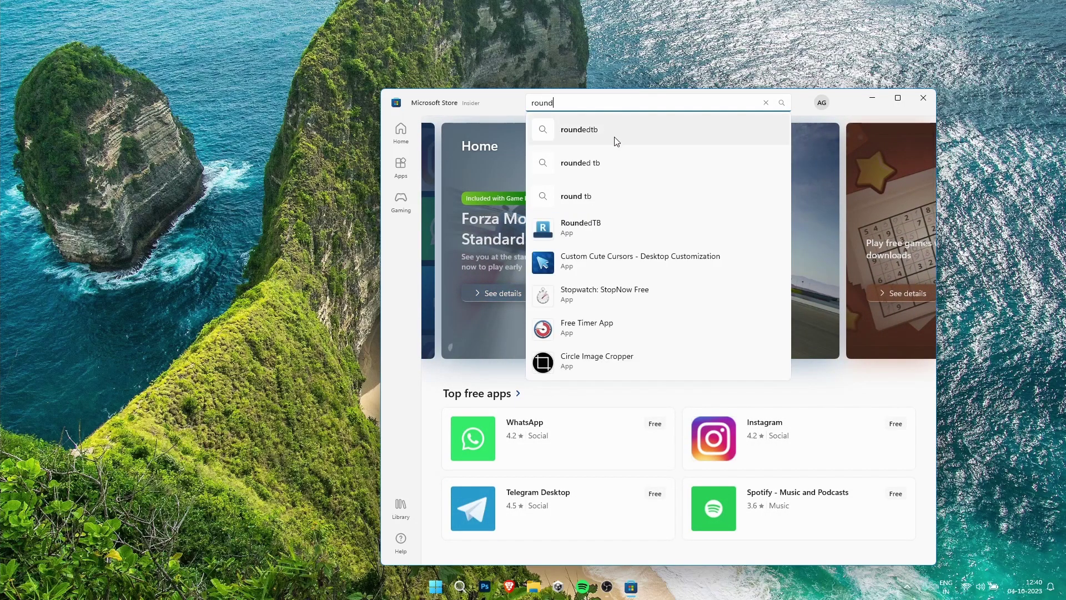
click(613, 139)
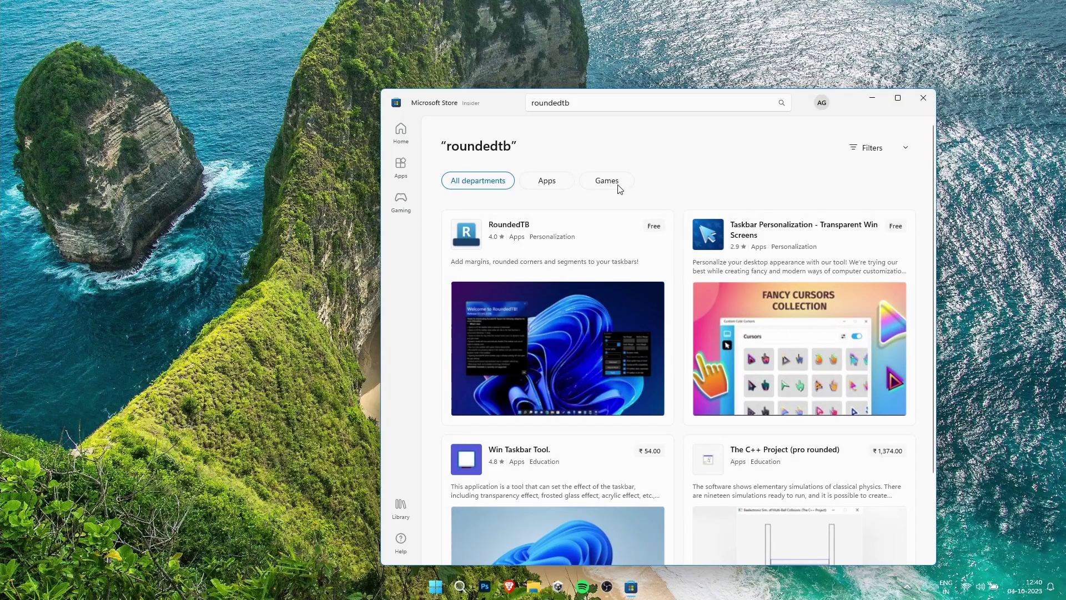
click(518, 231)
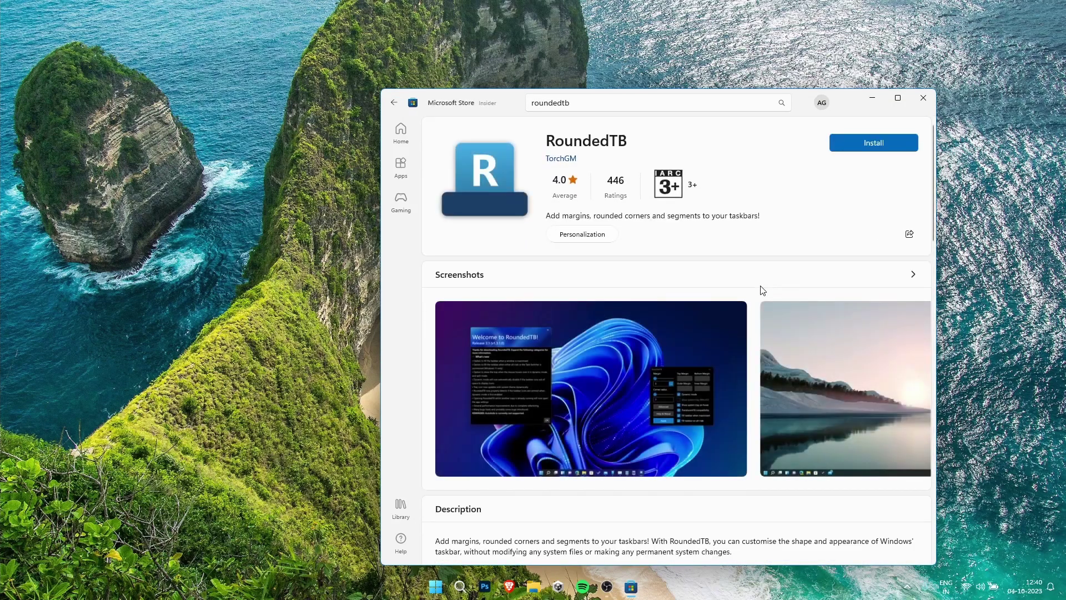
Step: Install and launch RoundedTB, dismiss its welcome window, and close Microsoft Store
click(888, 141)
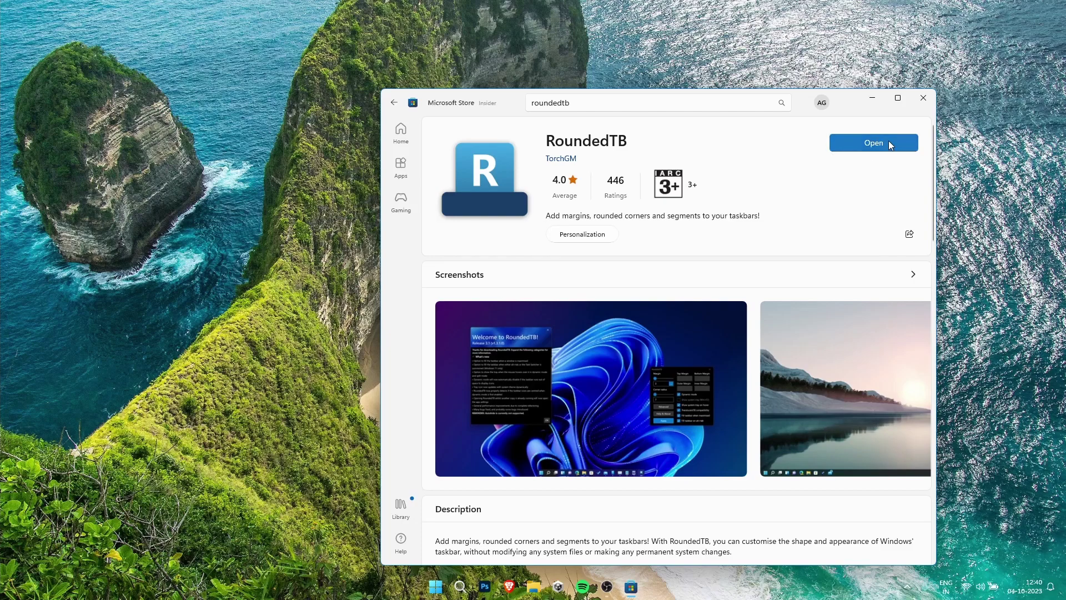
click(889, 143)
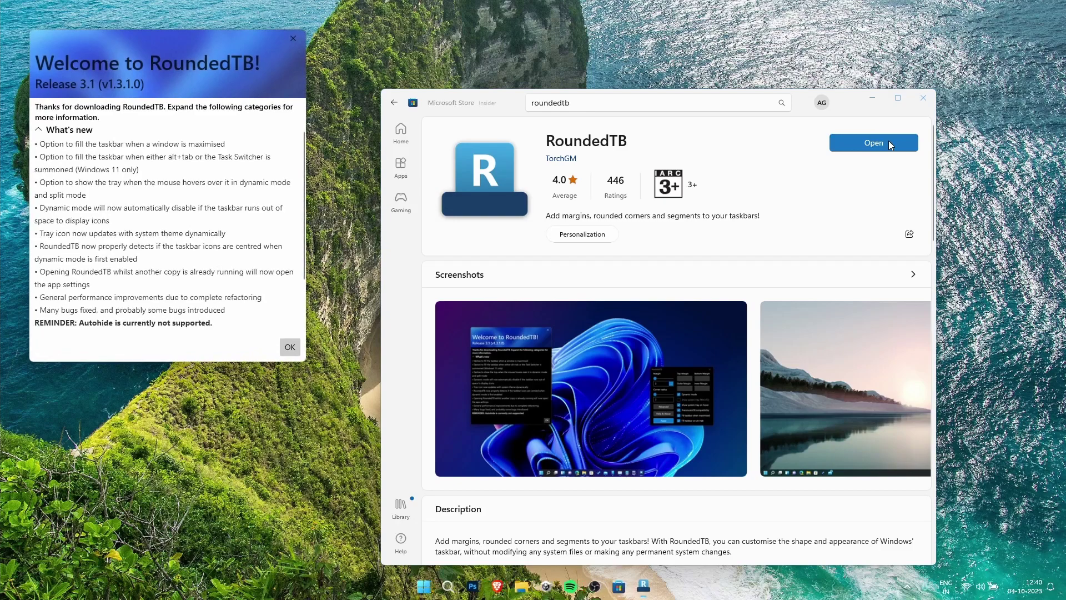
click(290, 347)
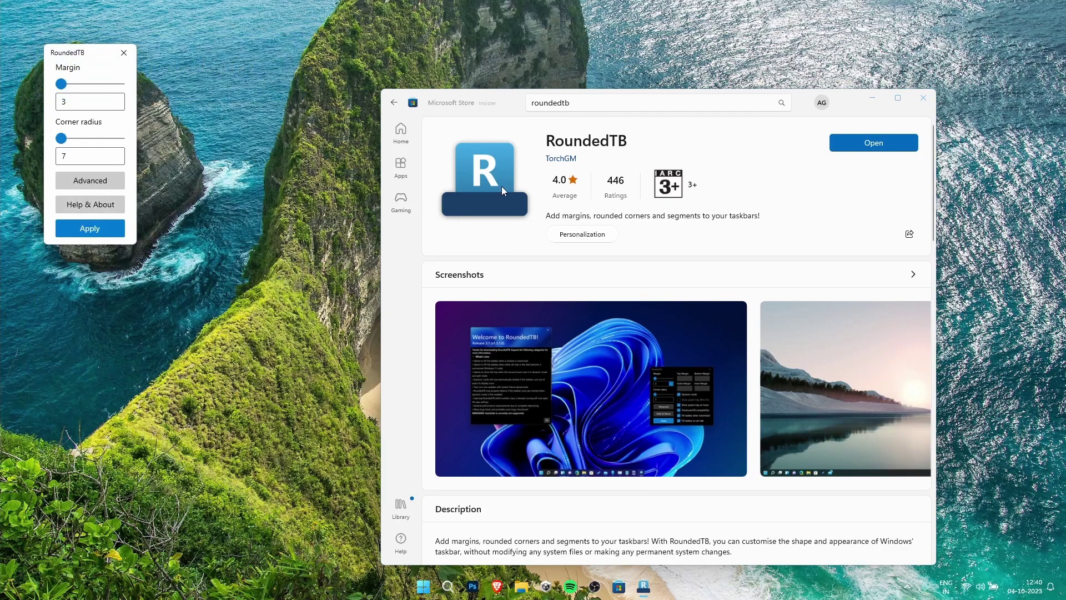
click(923, 98)
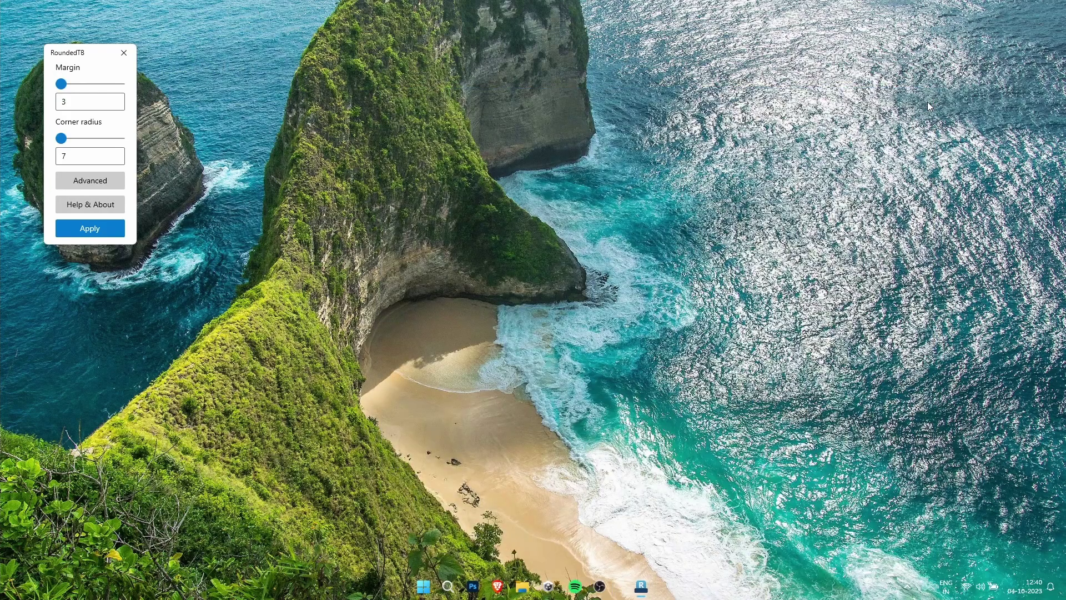
Step: In RoundedTB's advanced options, enable Dynamic mode, Show system tray on hover, TranslucentTB compatibility and Fill taskbar when maximised, apply them and close the window
click(72, 187)
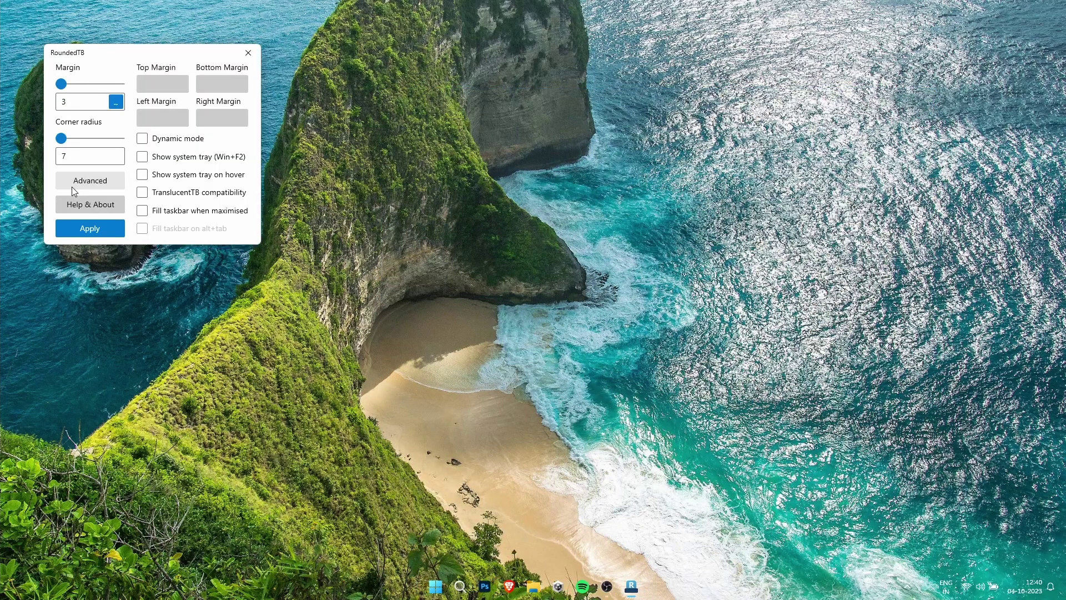
click(142, 139)
click(142, 175)
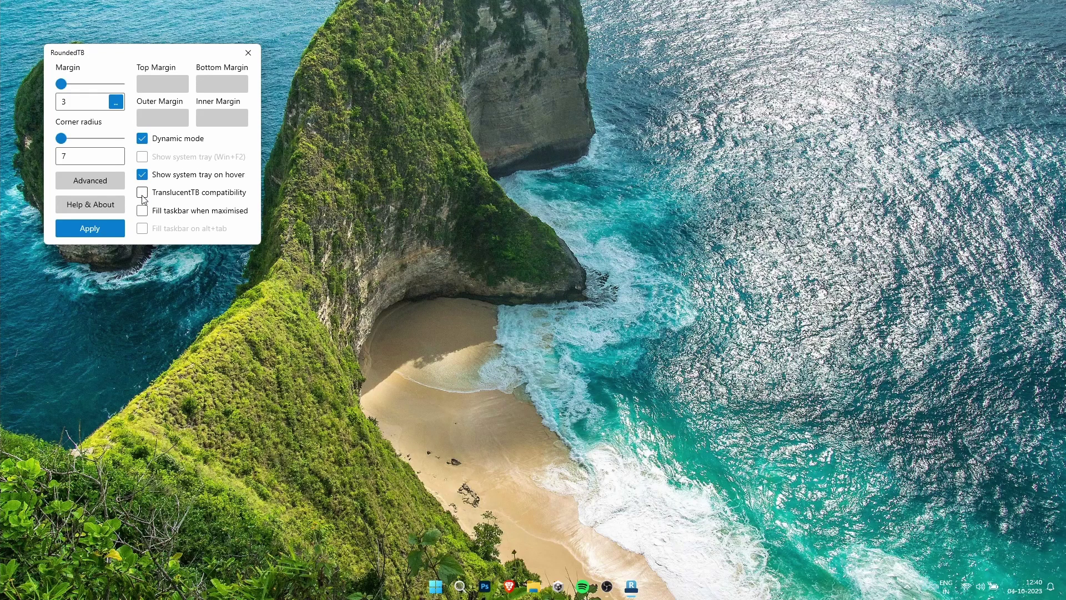
click(142, 192)
click(320, 294)
click(142, 210)
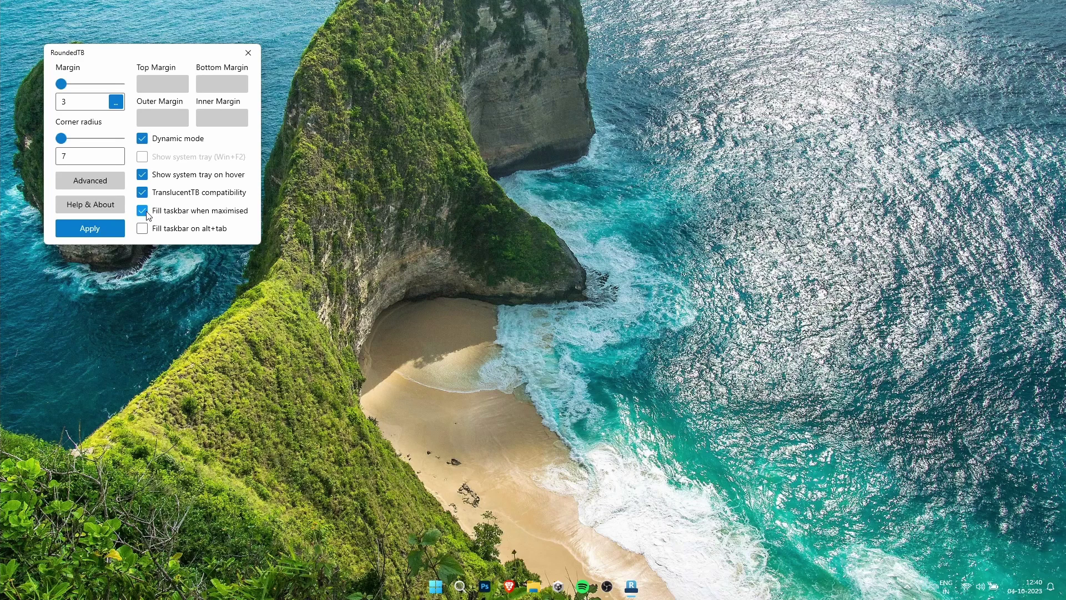
click(92, 234)
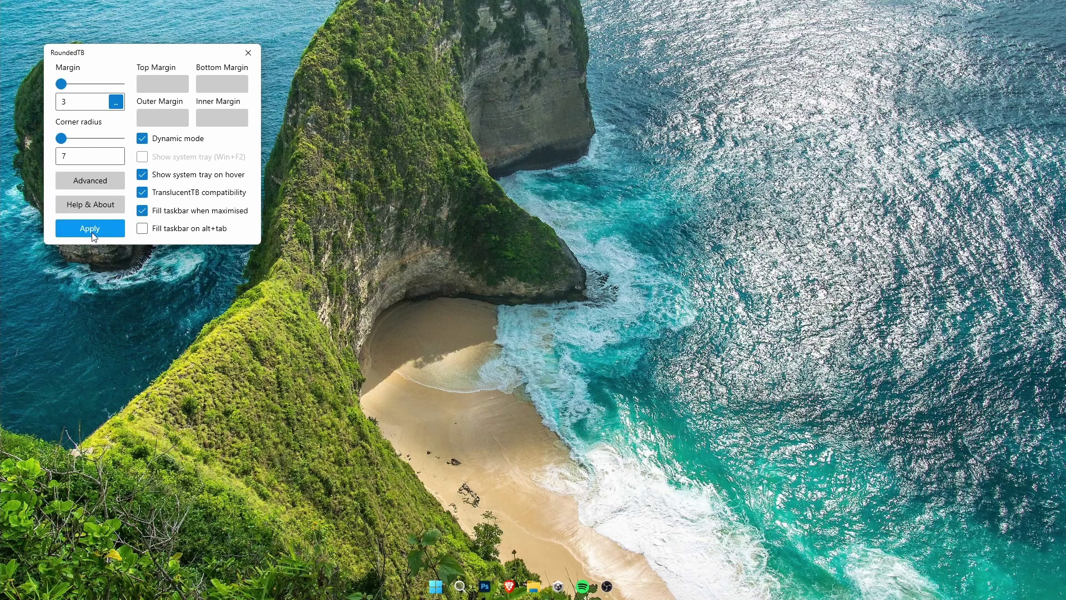
click(248, 53)
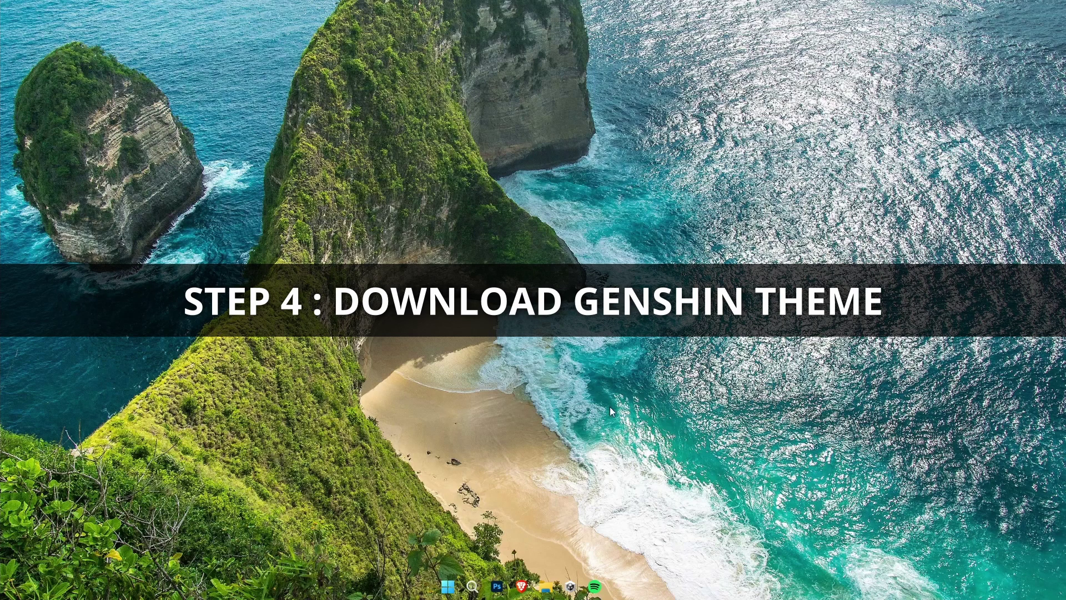
Step: Switch to Brave, download Genshin_Theme.zip from its Google Drive page, and close the browser
click(520, 587)
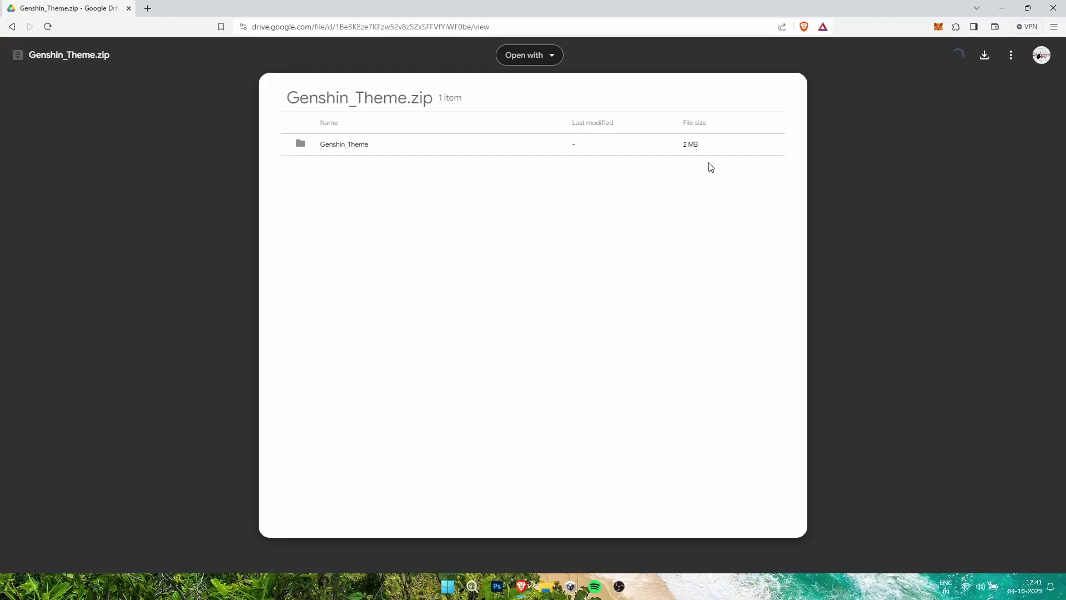
click(985, 55)
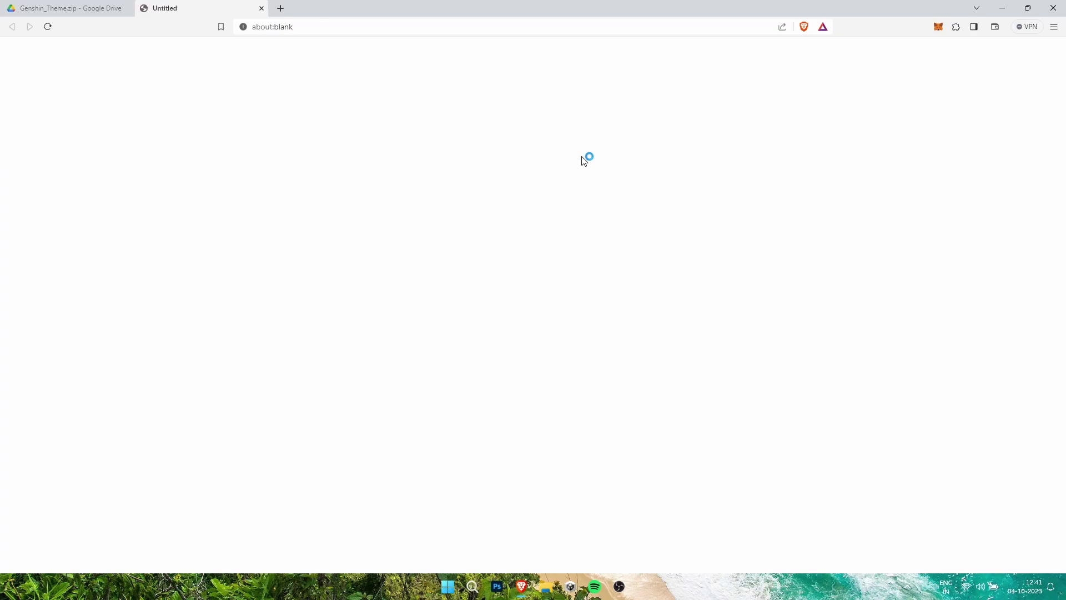
click(802, 358)
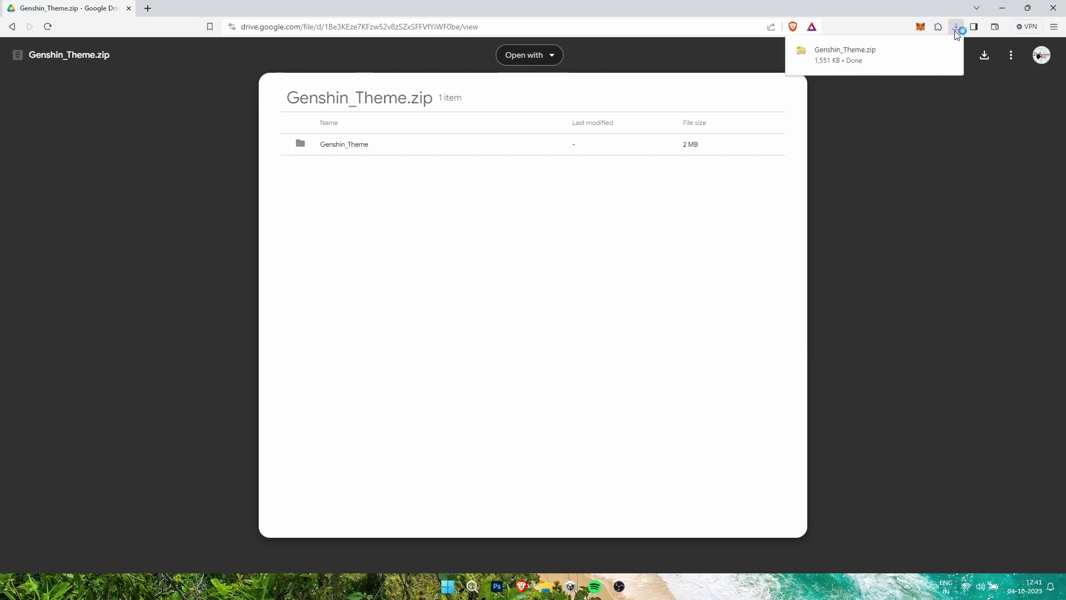
click(1063, 4)
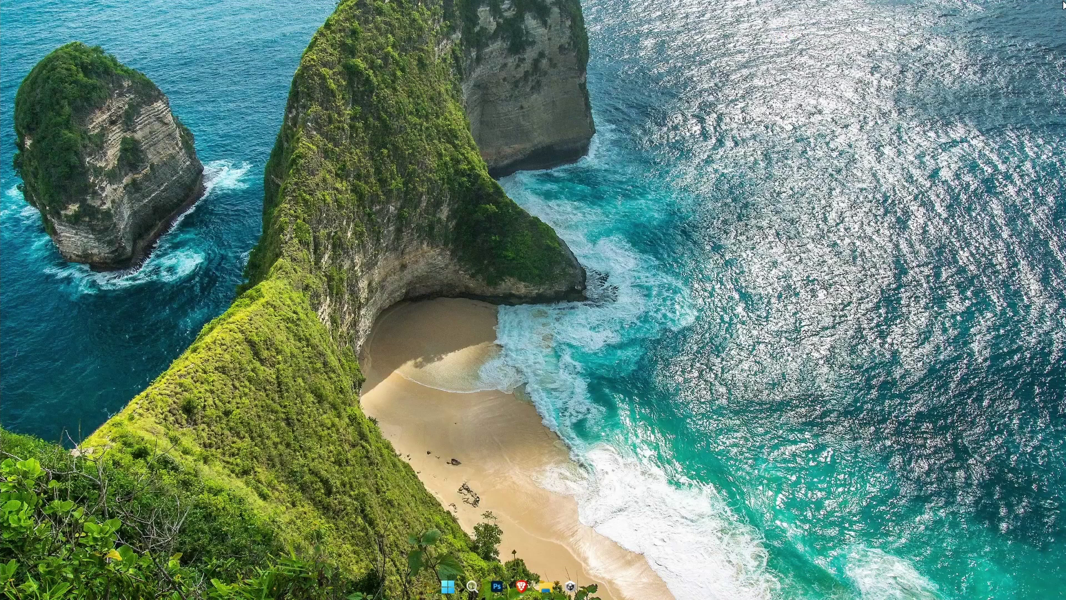
Step: In File Explorer, extract the Genshin_Theme archive from Downloads into its default Genshin_Theme destination folder
click(545, 589)
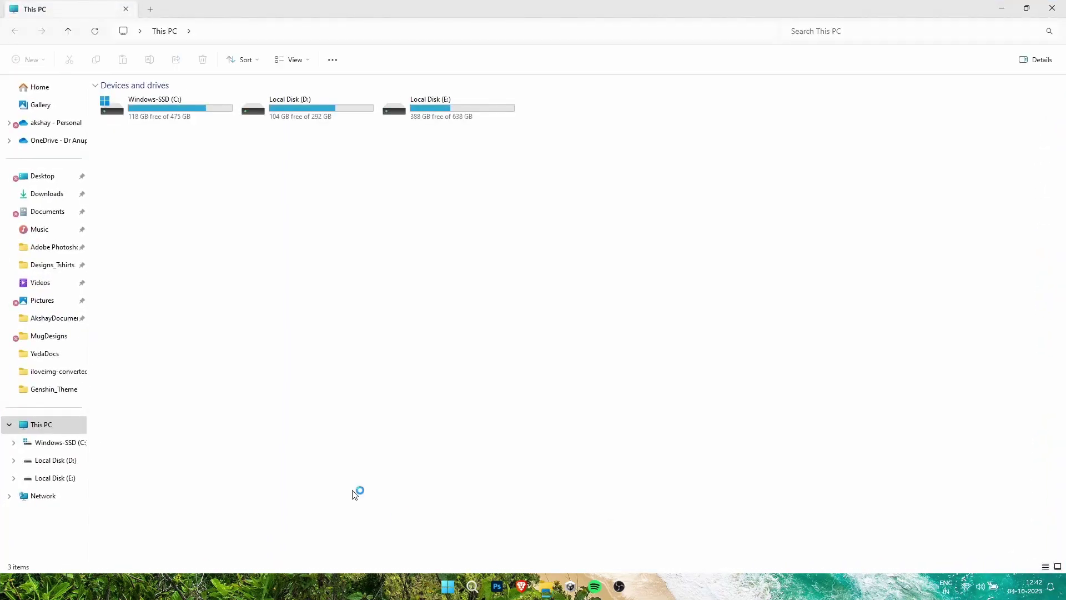
click(32, 200)
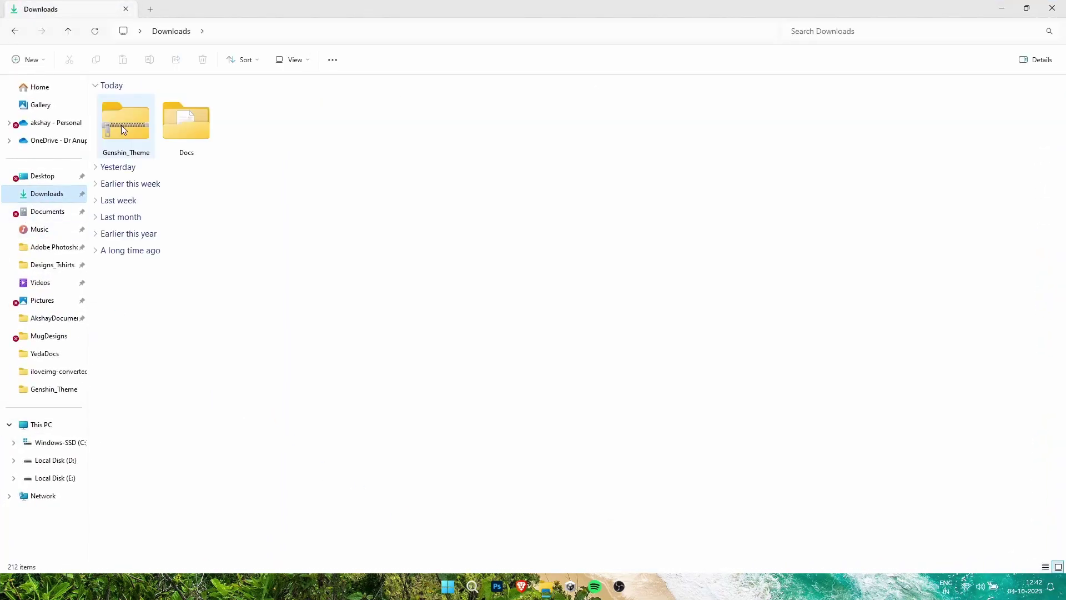
right_click(121, 125)
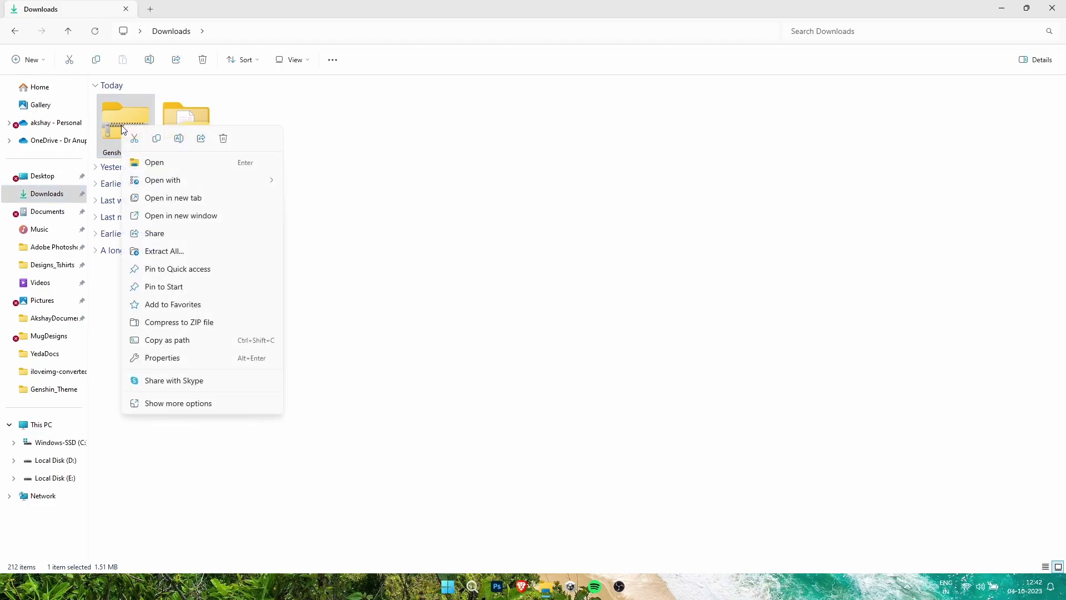
click(216, 256)
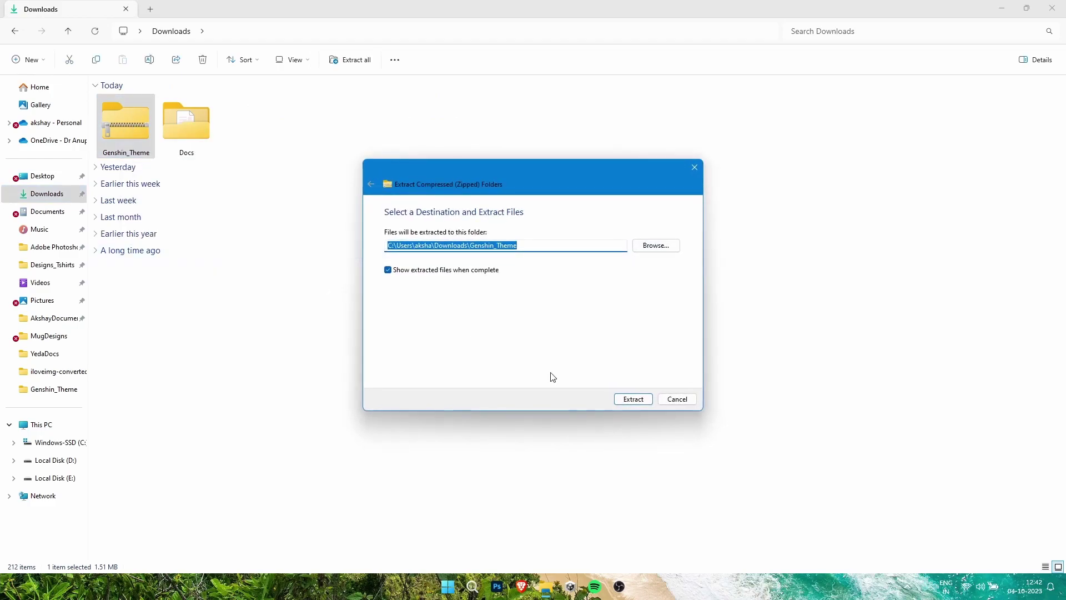
click(626, 400)
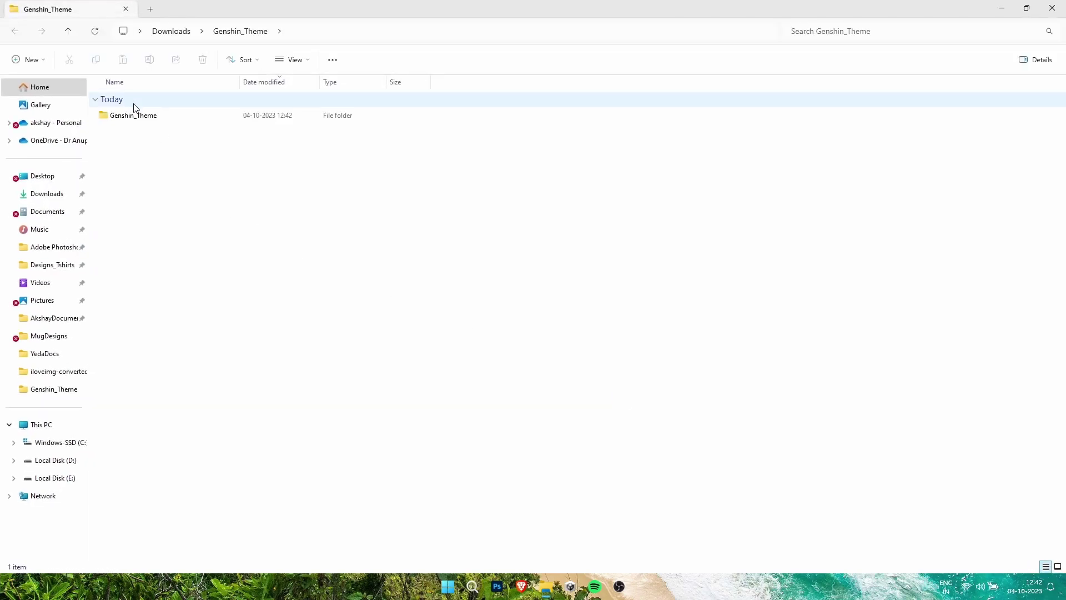
Step: Set Genshin_Wallpaper from the extracted theme's Wallpaper folder as the desktop background
click(146, 121)
double_click(146, 121)
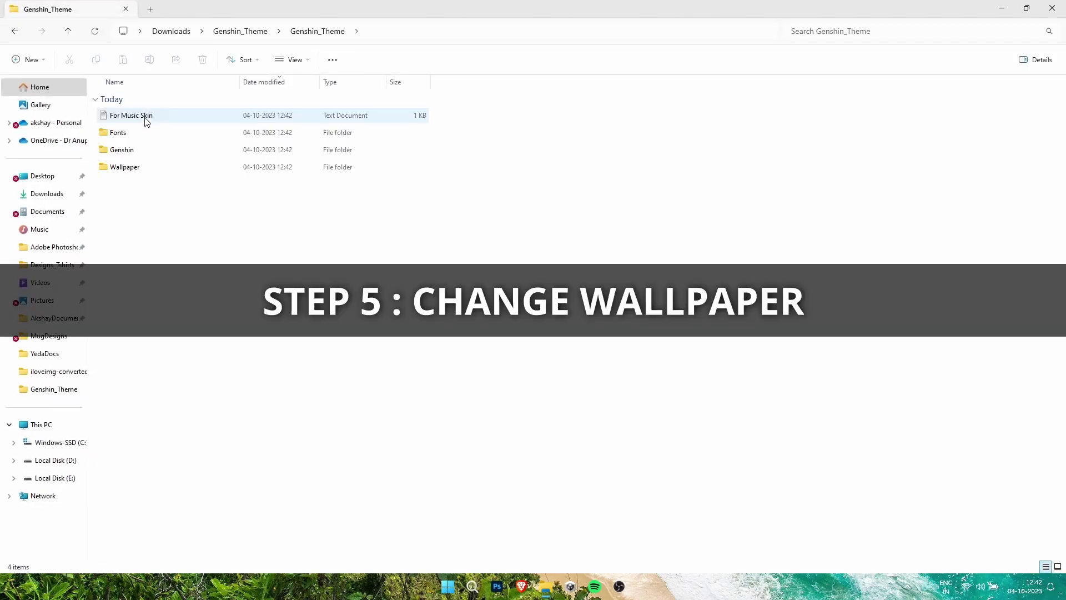
double_click(163, 167)
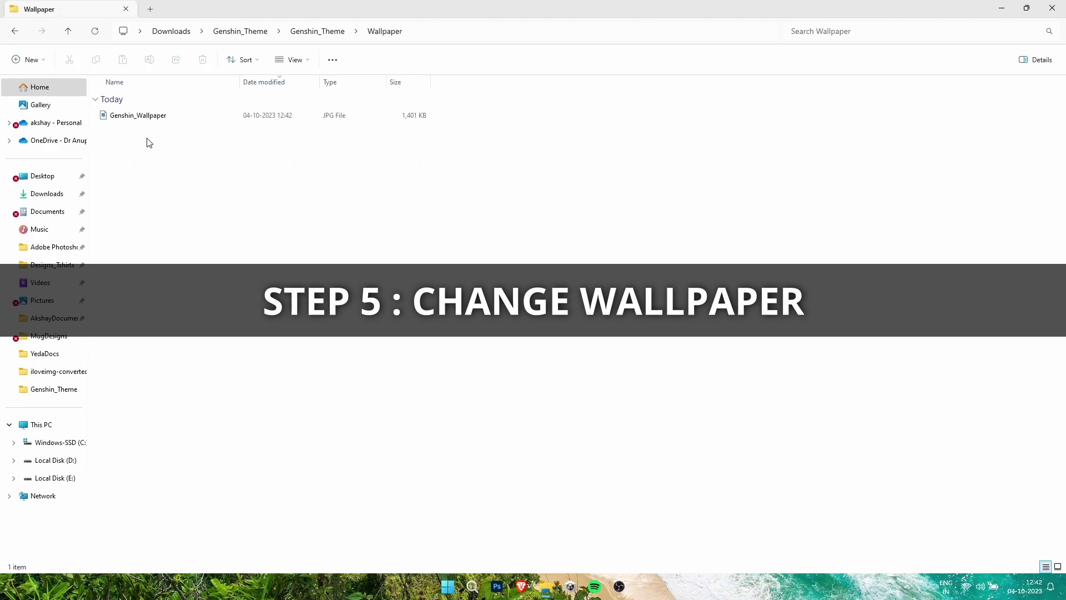
click(135, 115)
right_click(135, 115)
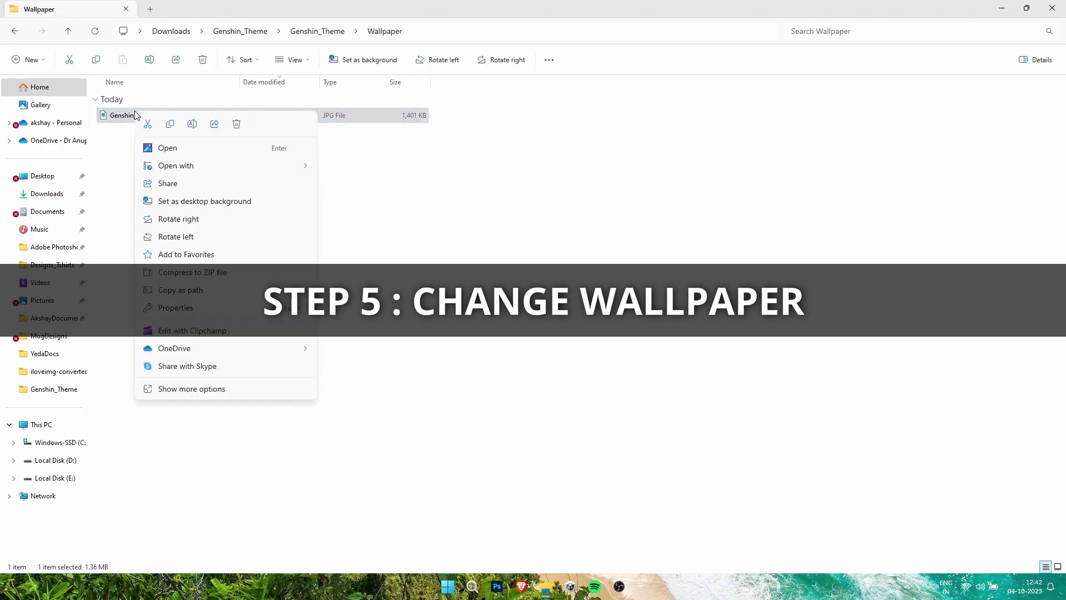
click(226, 209)
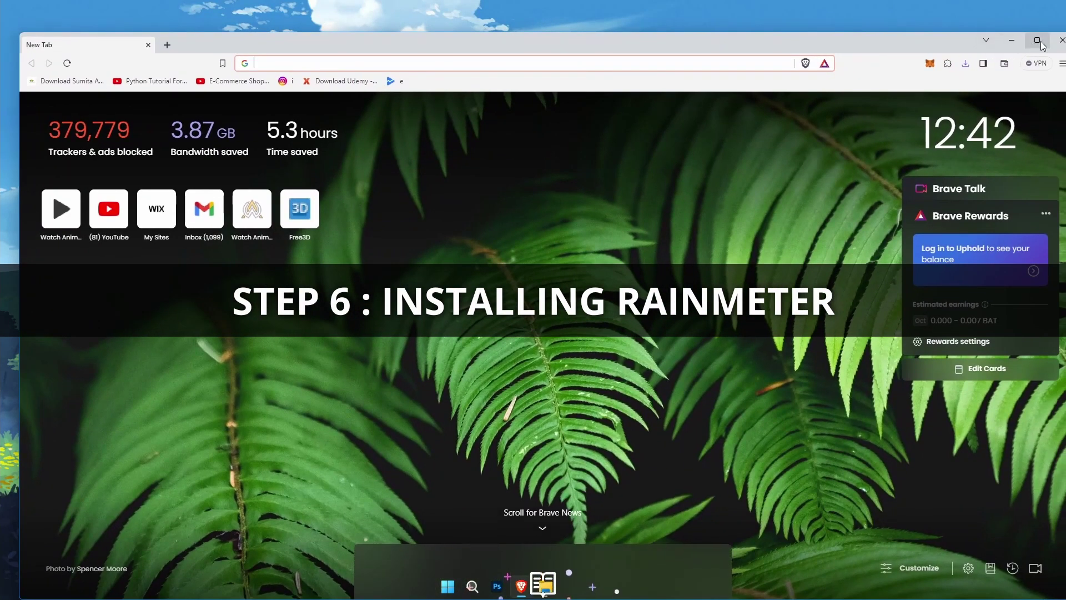
Step: In Brave, go to rainmeter.net, download the Rainmeter 4.5.18 release and launch its installer
text(rainmeter.net)
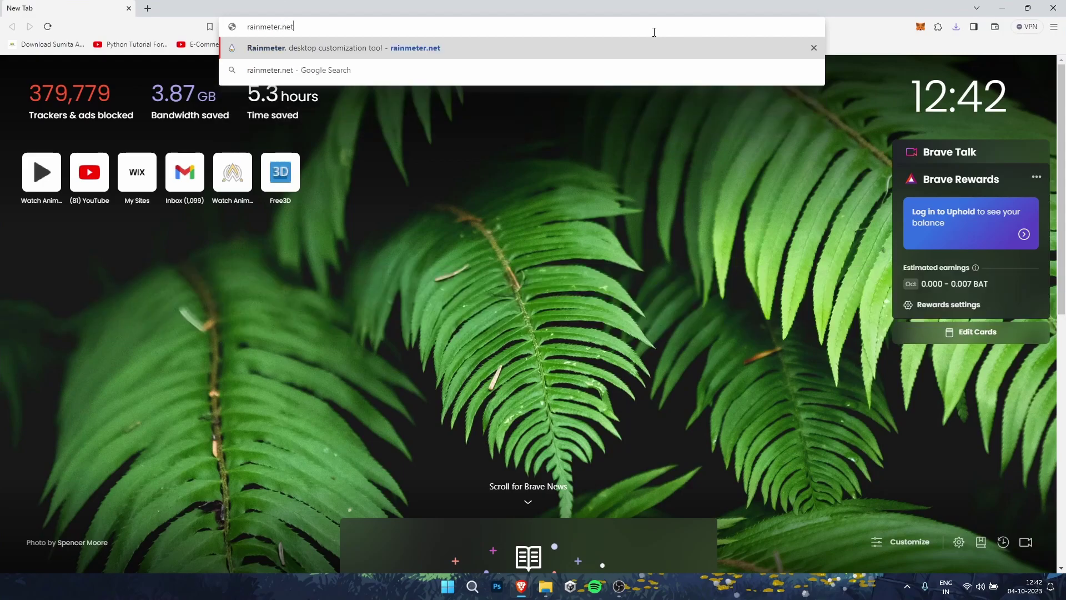
key(Return)
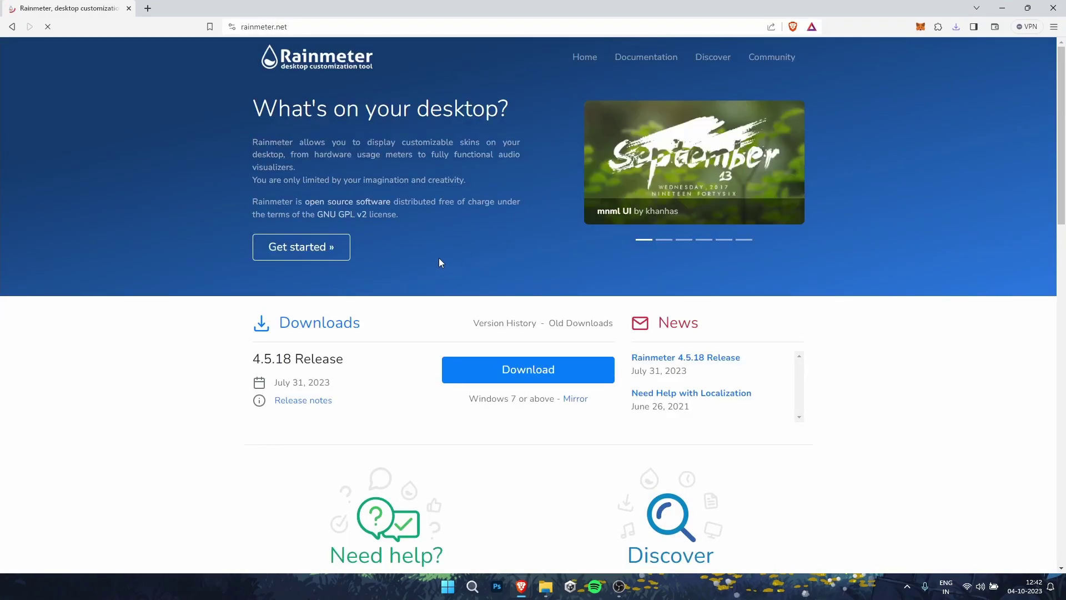
click(529, 379)
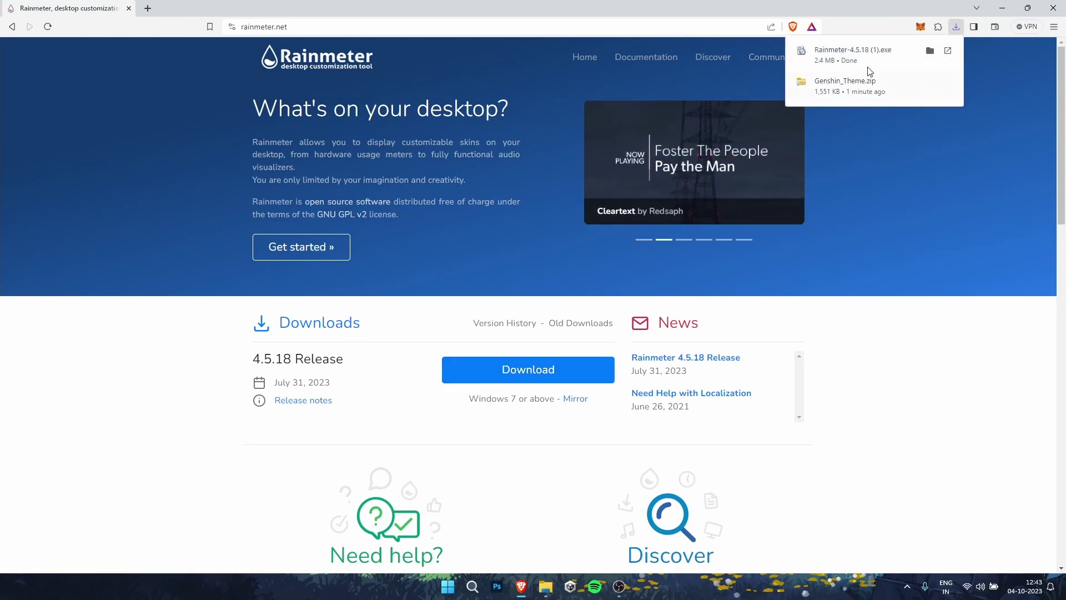
click(868, 62)
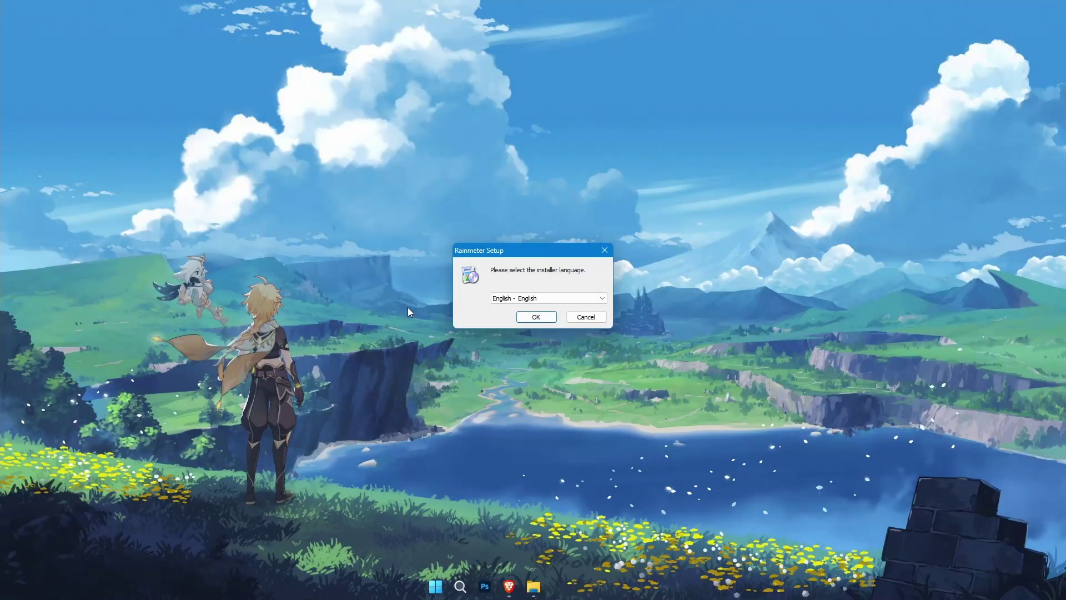
Step: Install Rainmeter in English as a standard 64-bit installation that launches on startup, and finish setup with Run Rainmeter enabled
click(534, 318)
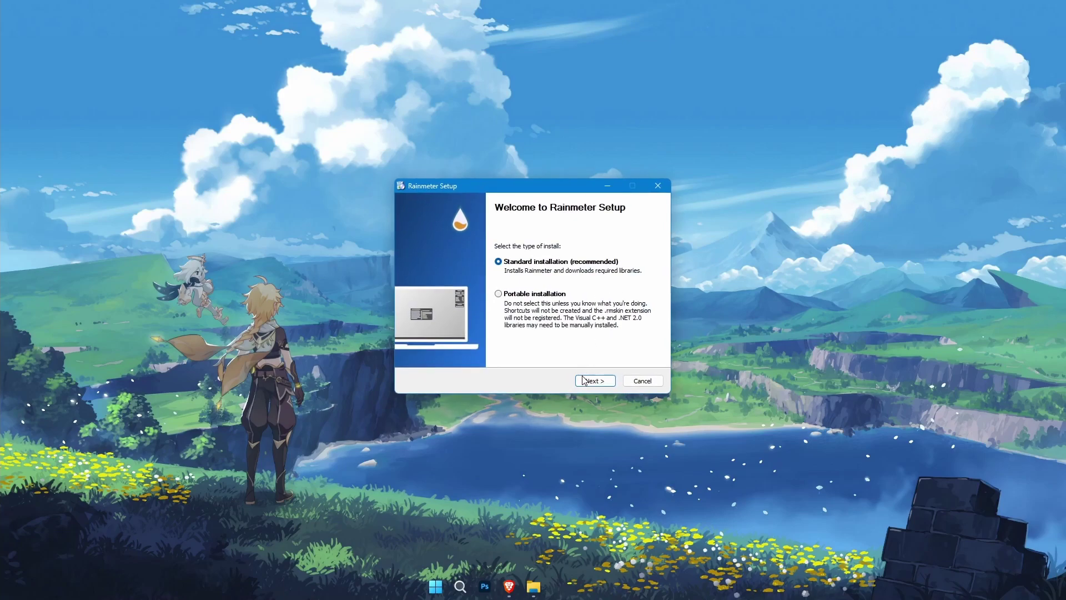
click(595, 381)
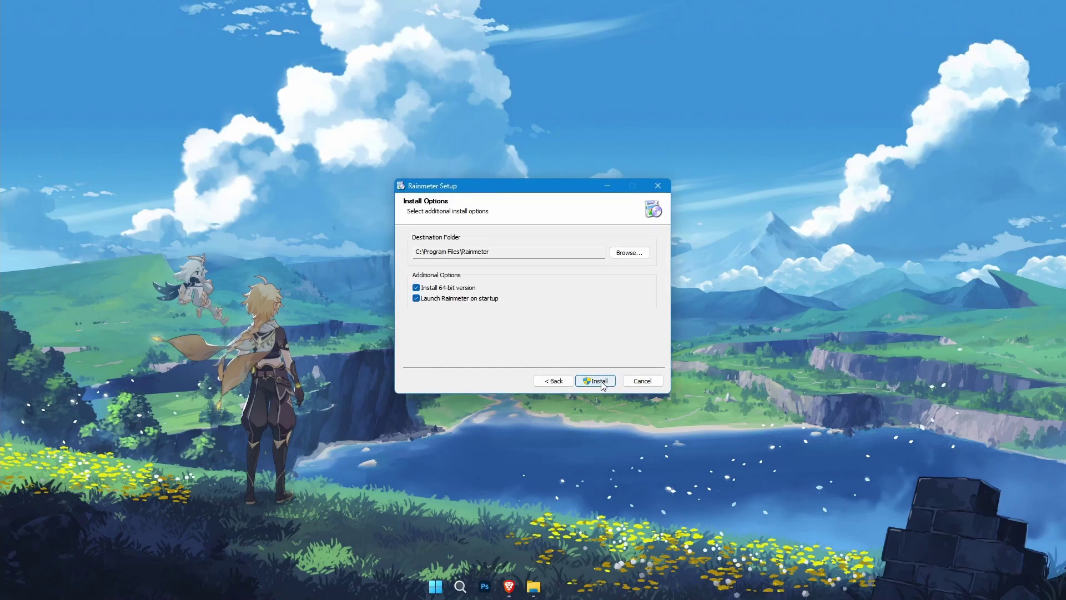
click(602, 384)
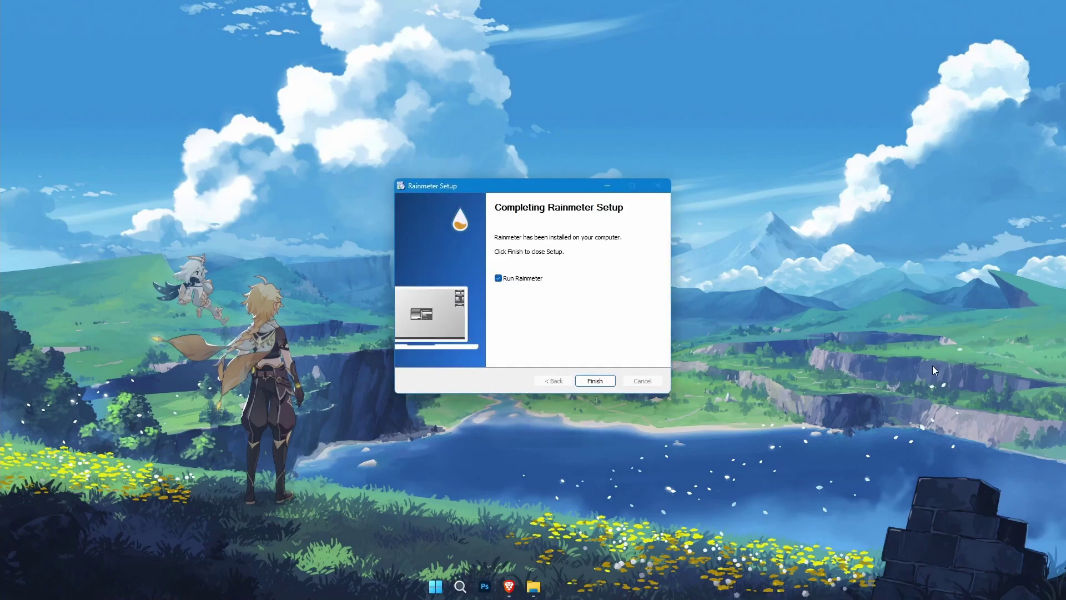
click(595, 382)
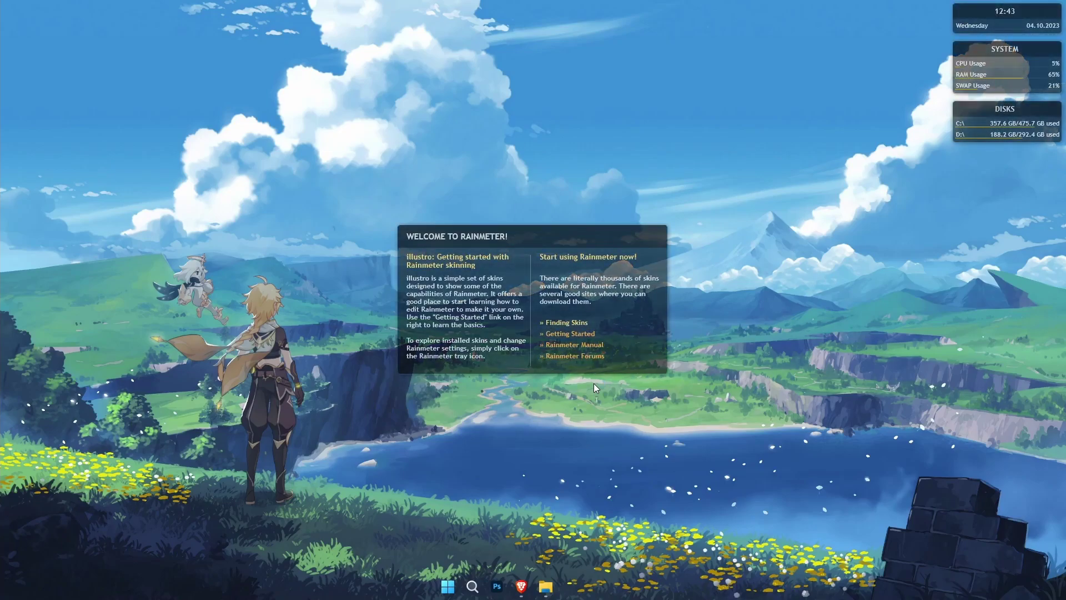
Step: Unload the default illustro Welcome, Clock, System and Disk skins from the desktop
right_click(537, 234)
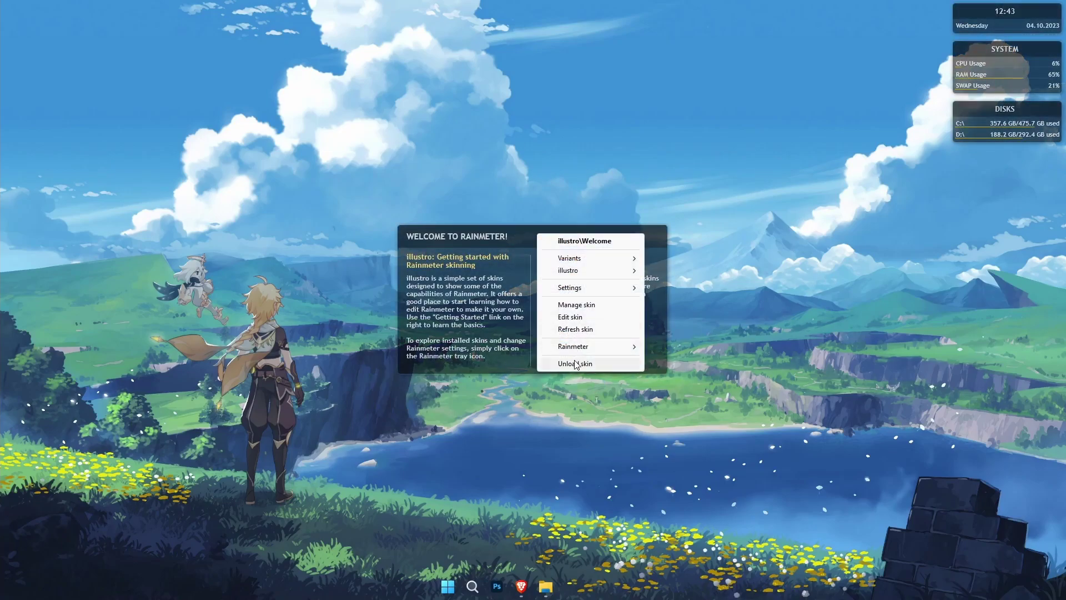
click(576, 365)
right_click(983, 13)
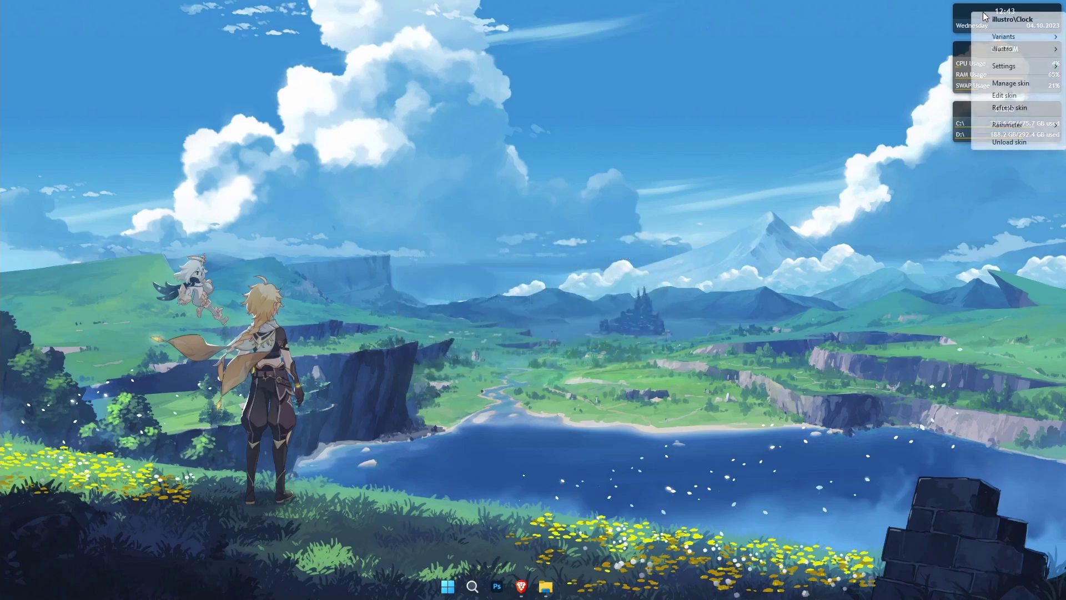
click(1015, 143)
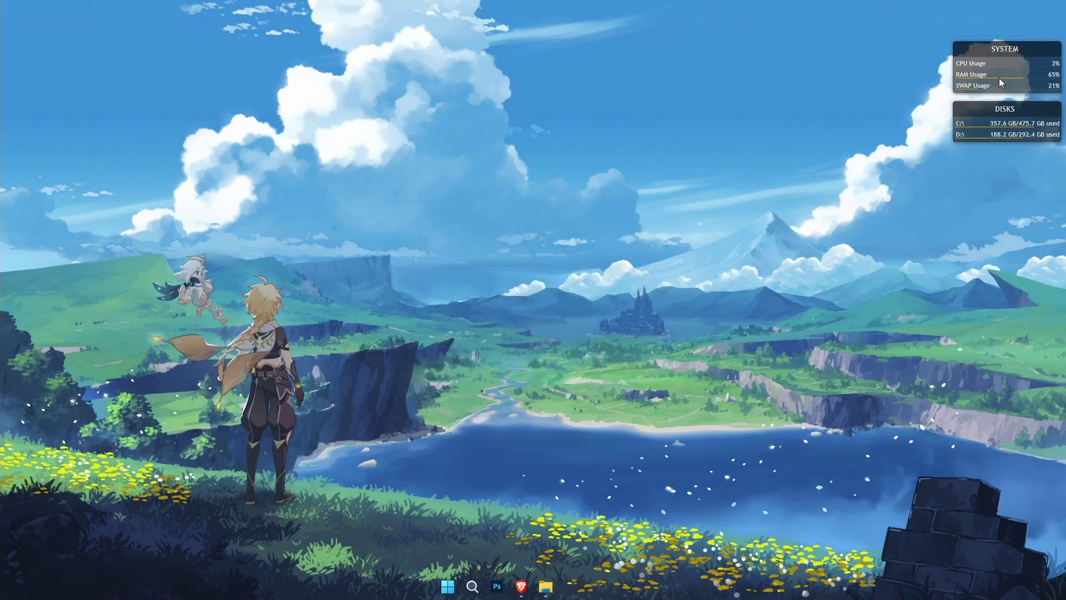
right_click(994, 51)
click(1019, 178)
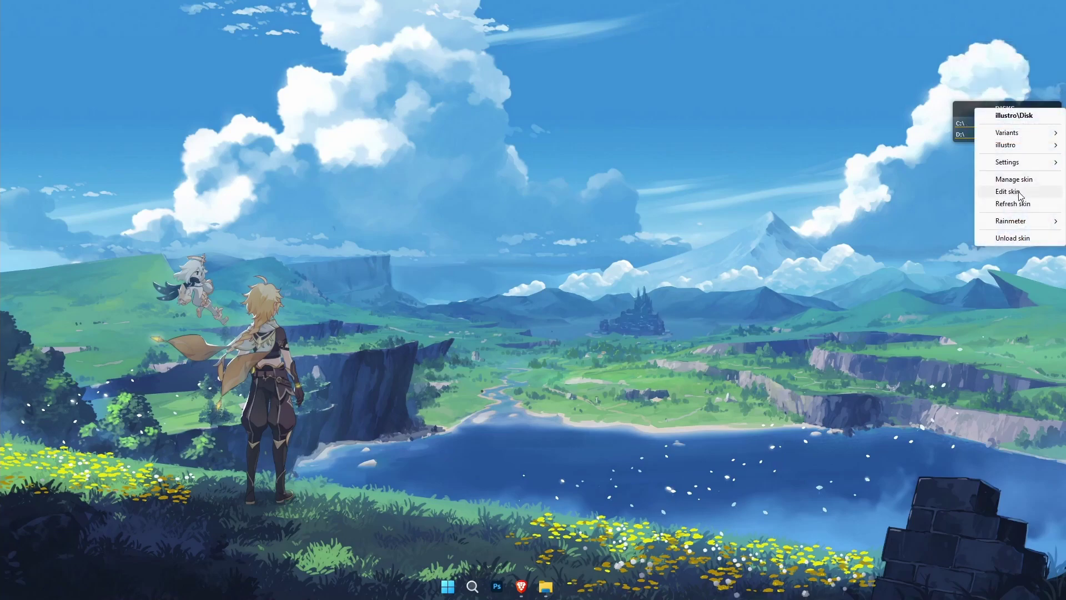
click(1027, 235)
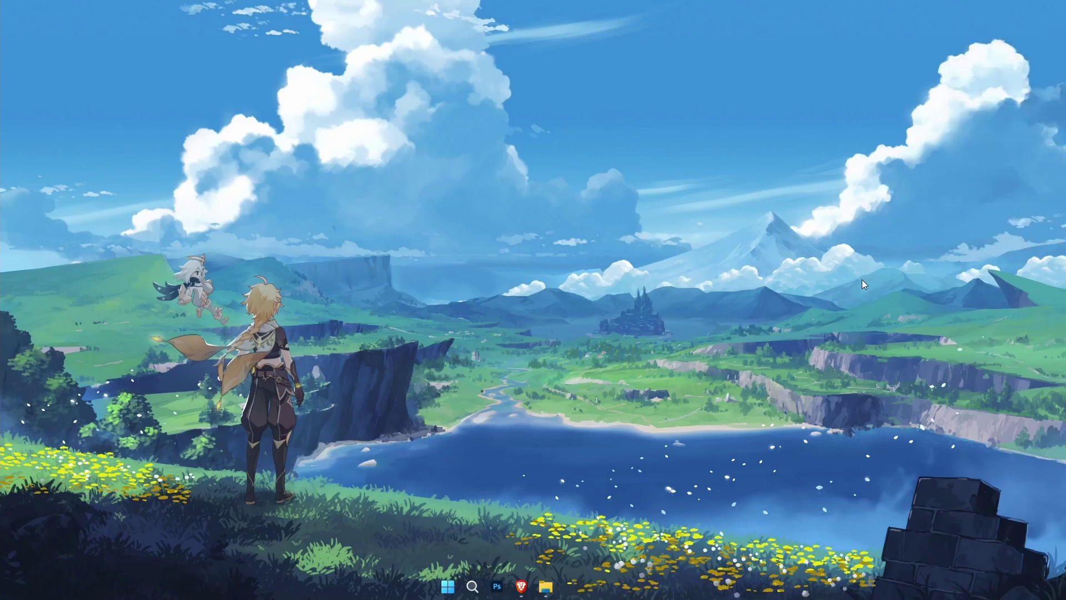
Step: Switch to File Explorer and install all four fonts from the theme's Fonts folder
mouse_move(550, 583)
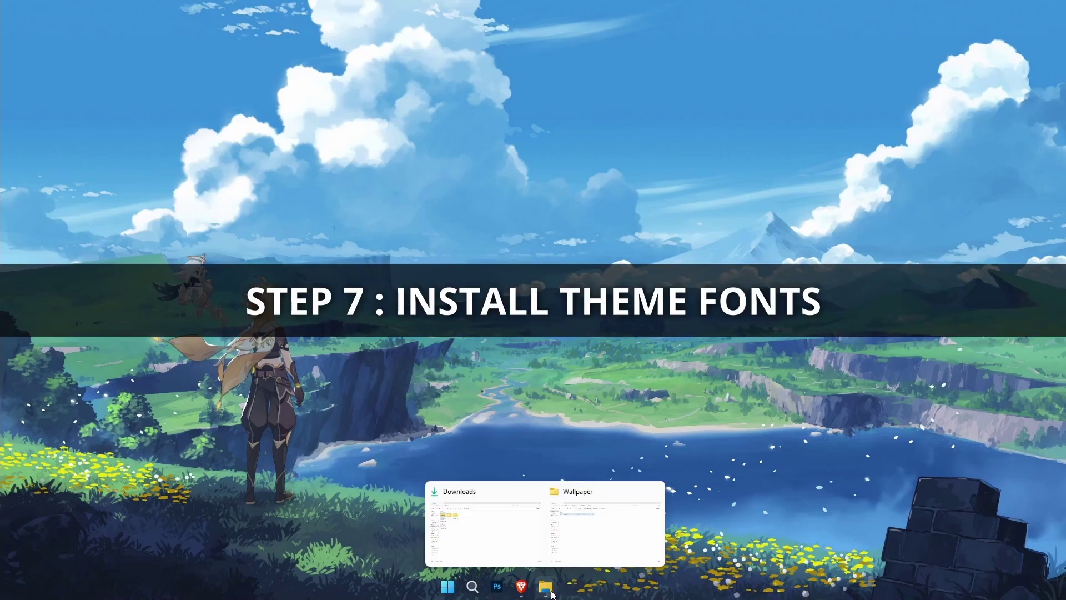
click(586, 530)
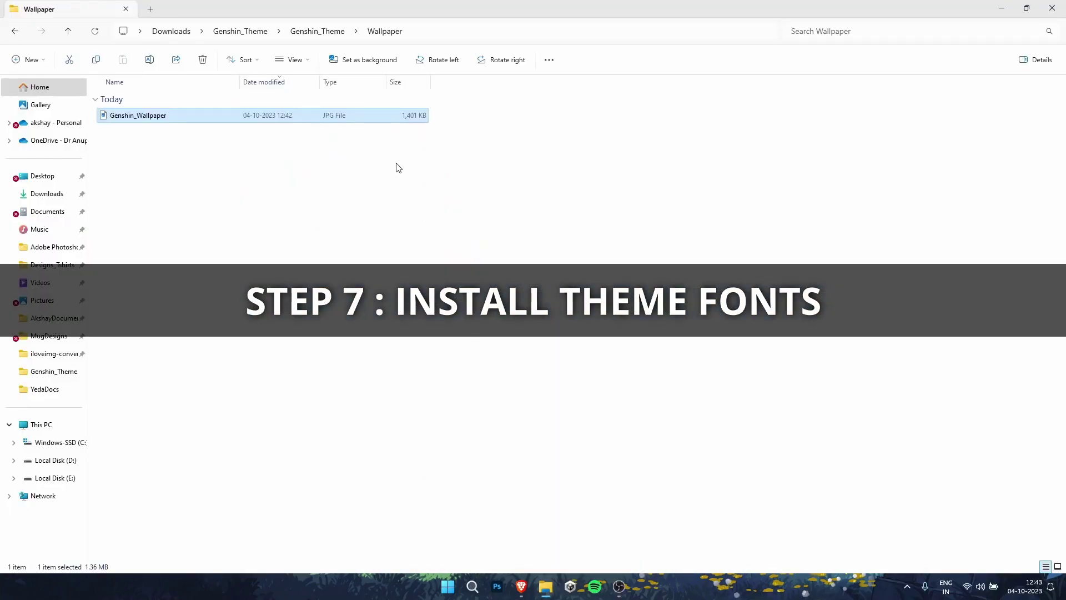
click(319, 31)
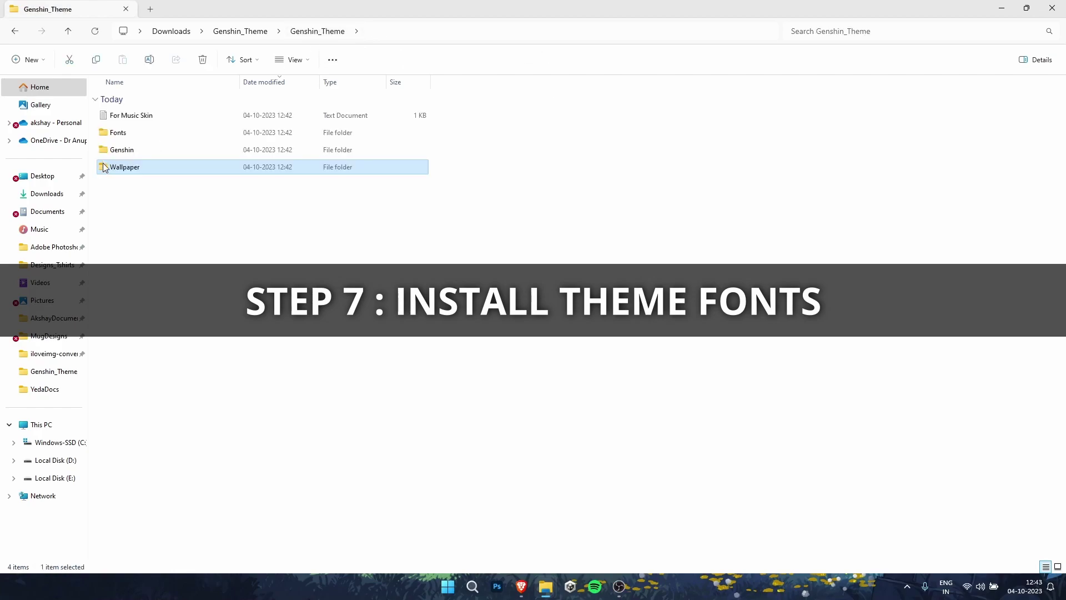
double_click(149, 134)
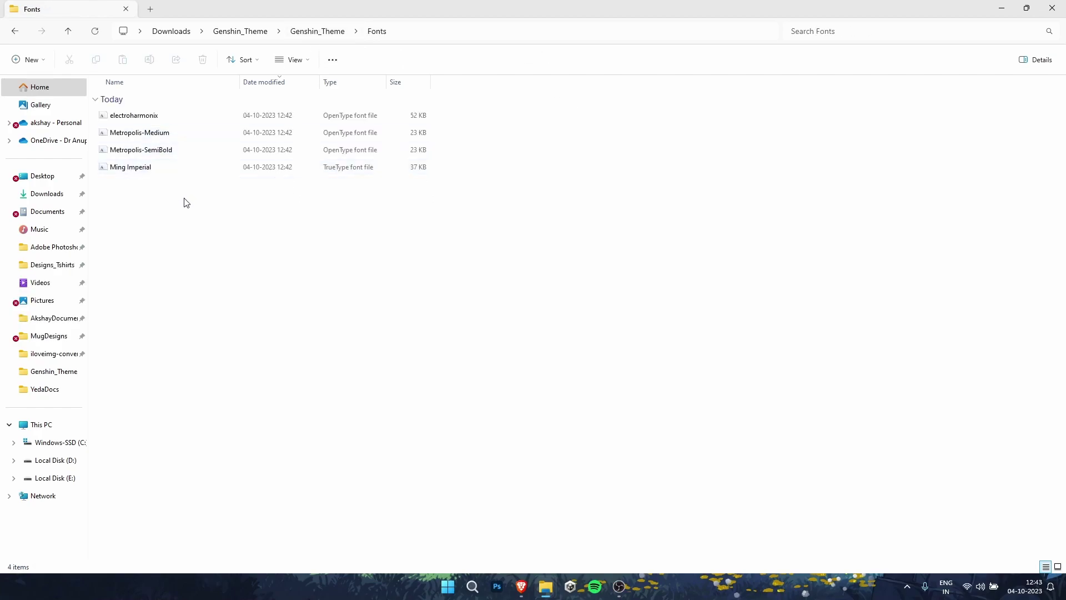
key(ctrl+a)
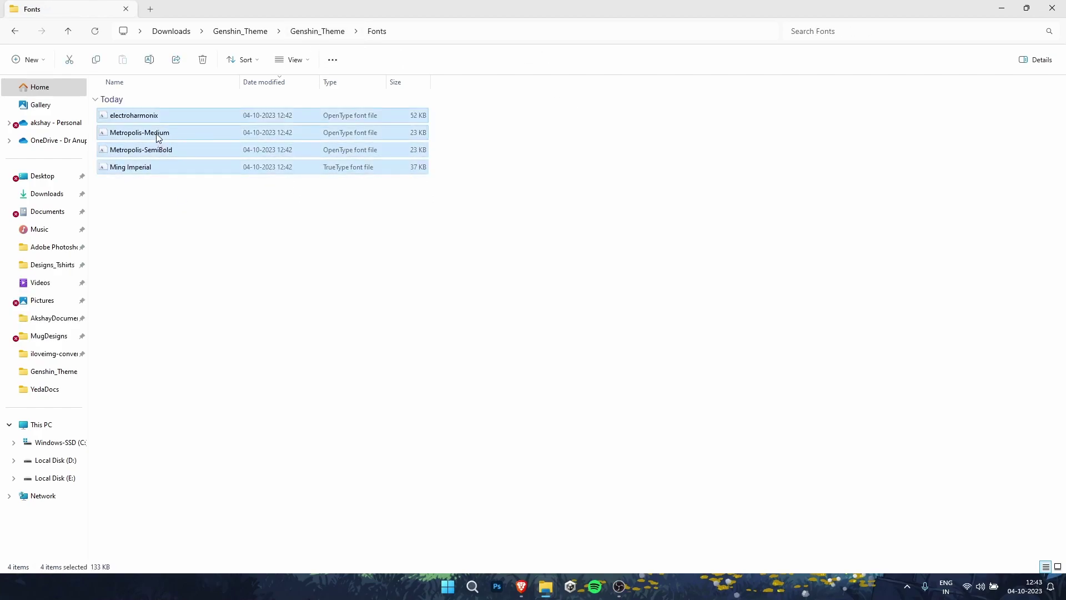
right_click(156, 134)
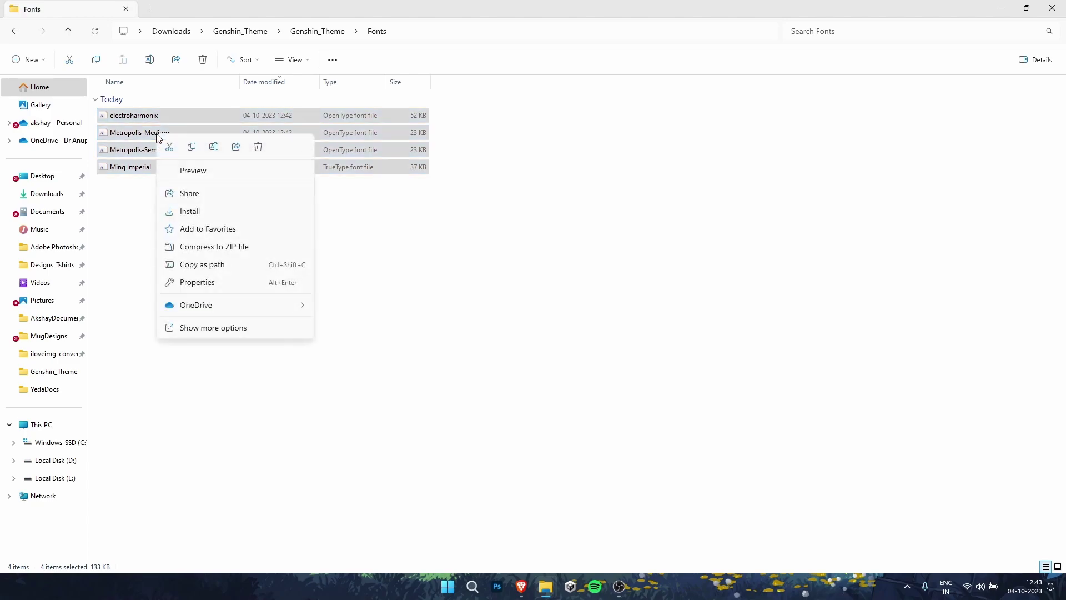
click(215, 212)
click(516, 300)
click(561, 300)
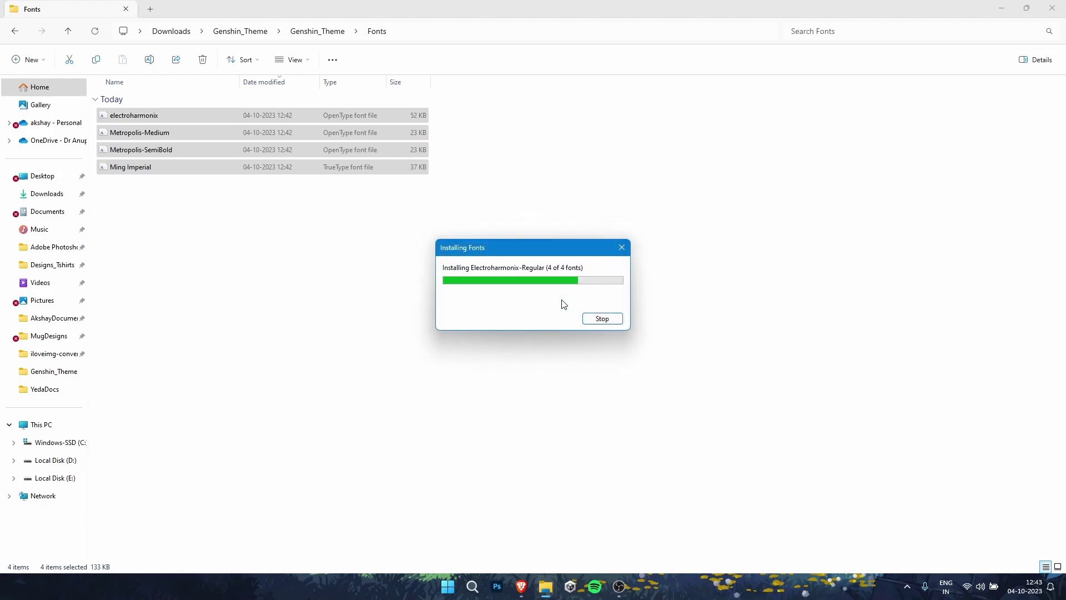
Step: Copy the Clock and Music Player folders from the theme's Genshin folder into the Skins folder of Documents\Rainmeter
click(331, 34)
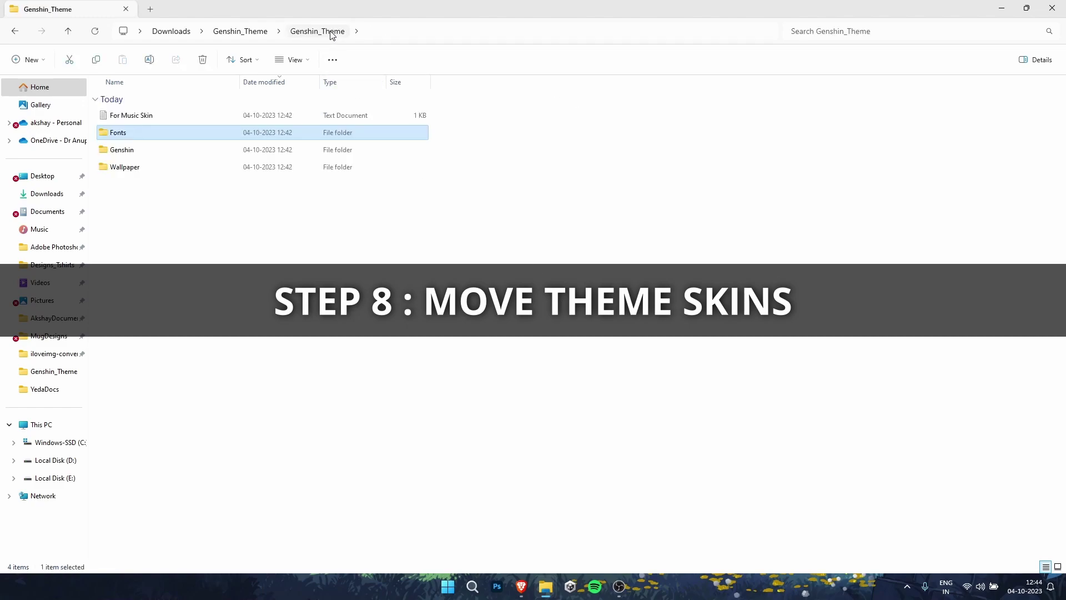
double_click(155, 156)
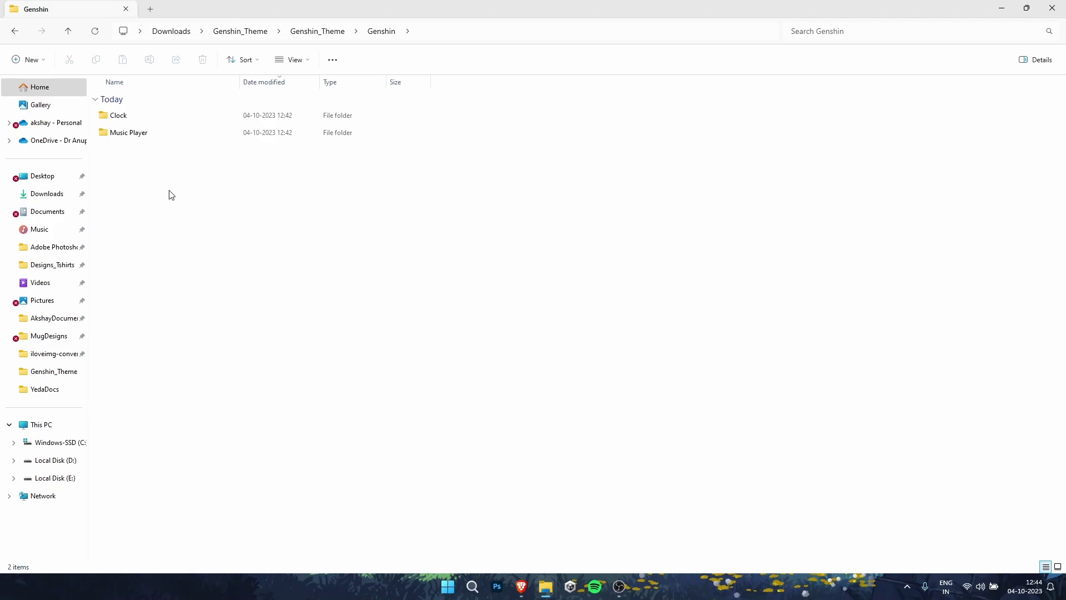
key(ctrl+a)
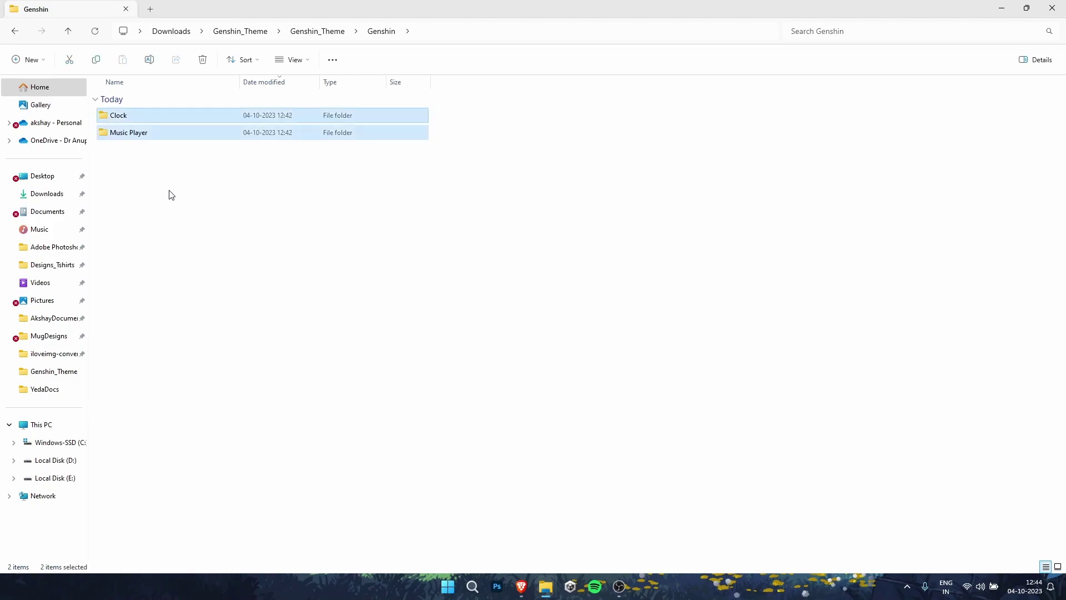
right_click(126, 118)
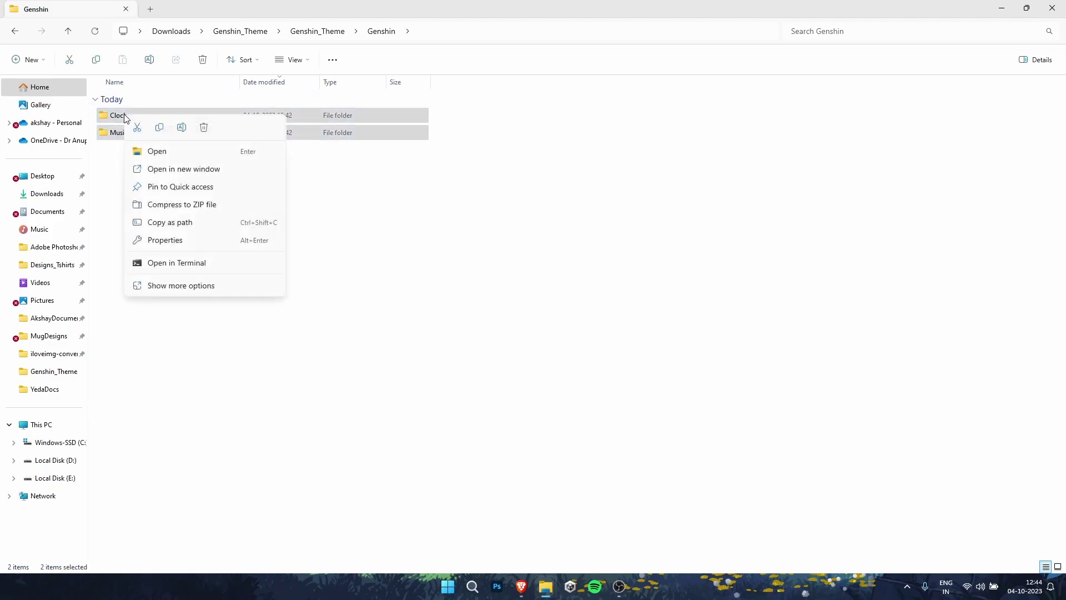
click(159, 128)
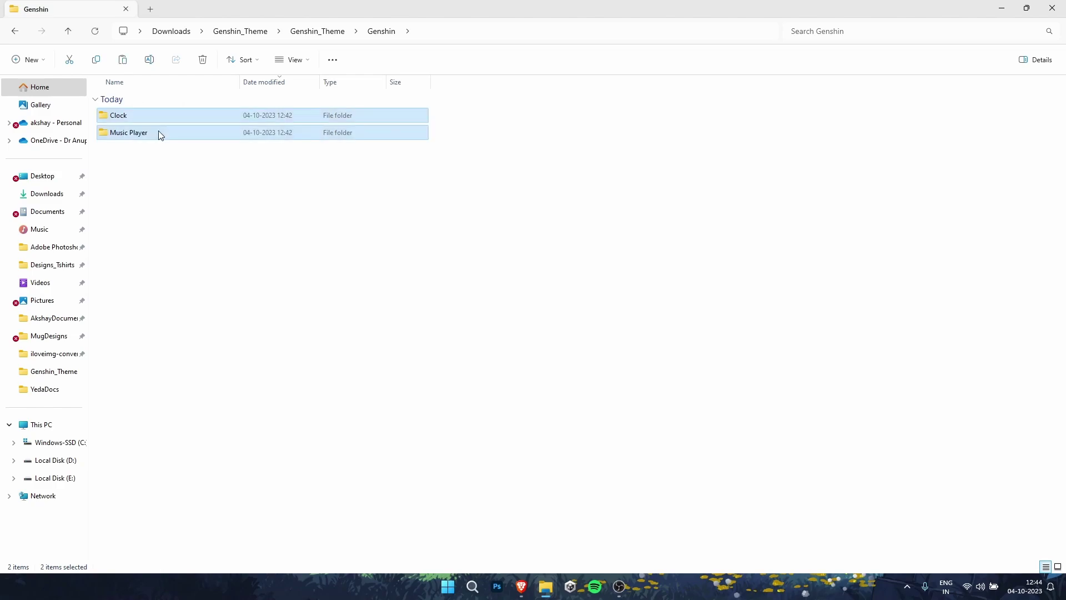
click(54, 213)
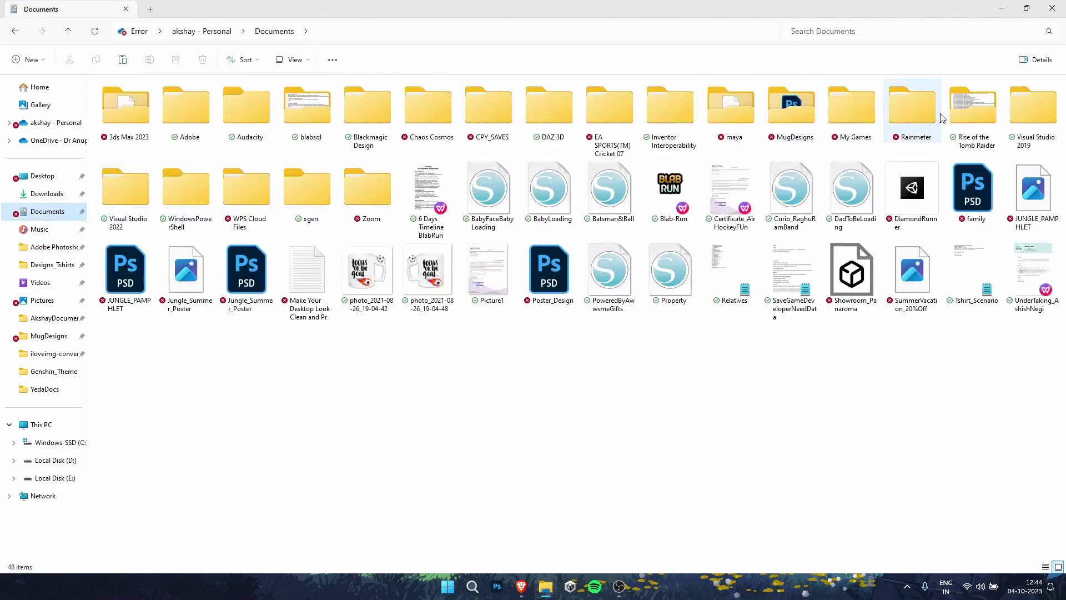
double_click(925, 114)
double_click(141, 135)
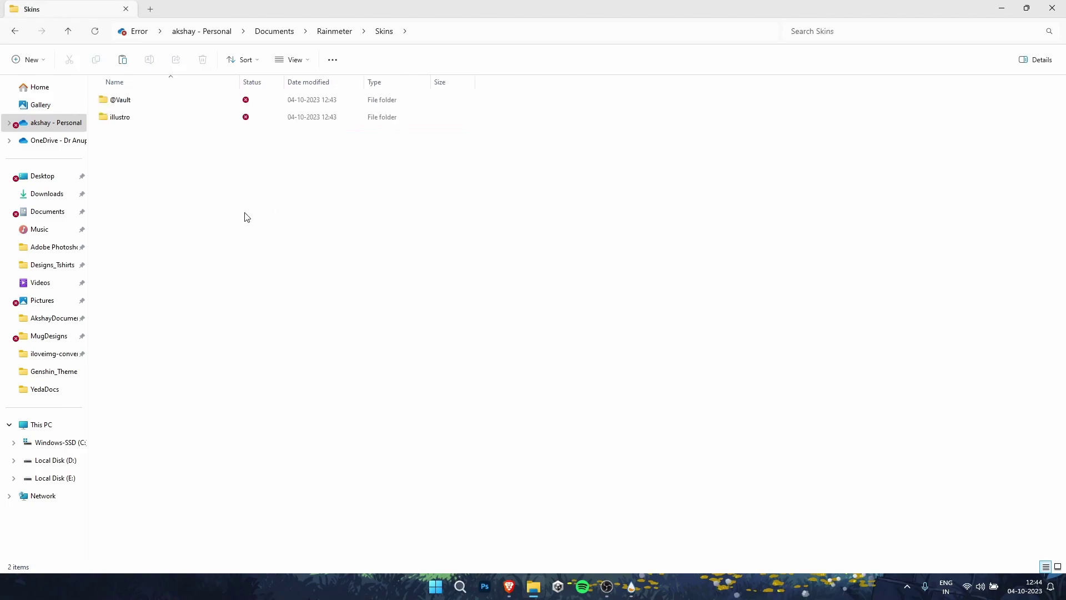
key(ctrl+v)
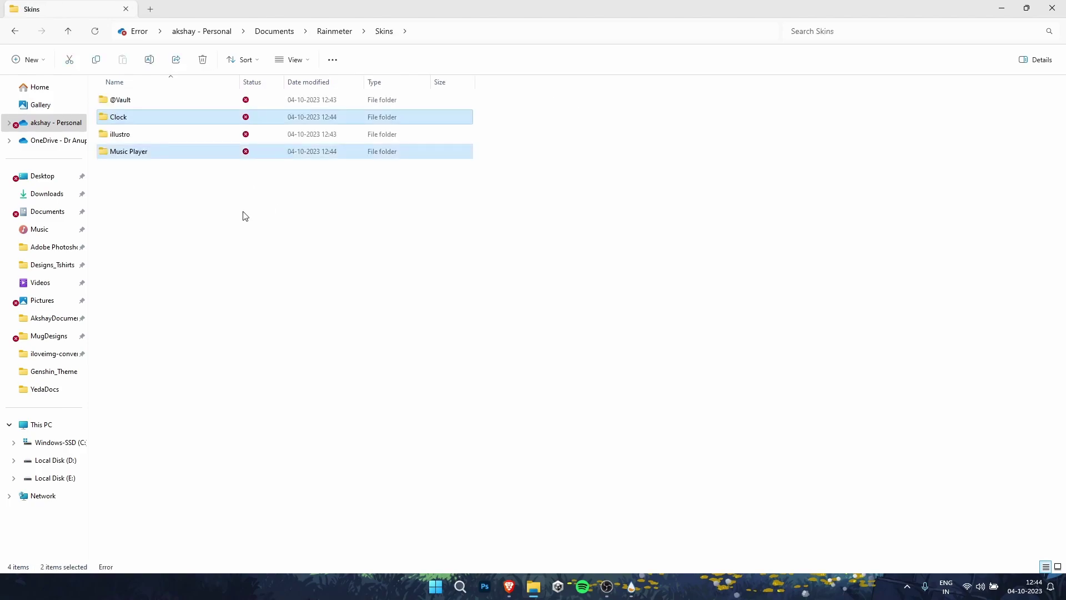
Step: Switch to the Rainmeter manager, refresh all skins and move its window higher on the desktop
click(592, 461)
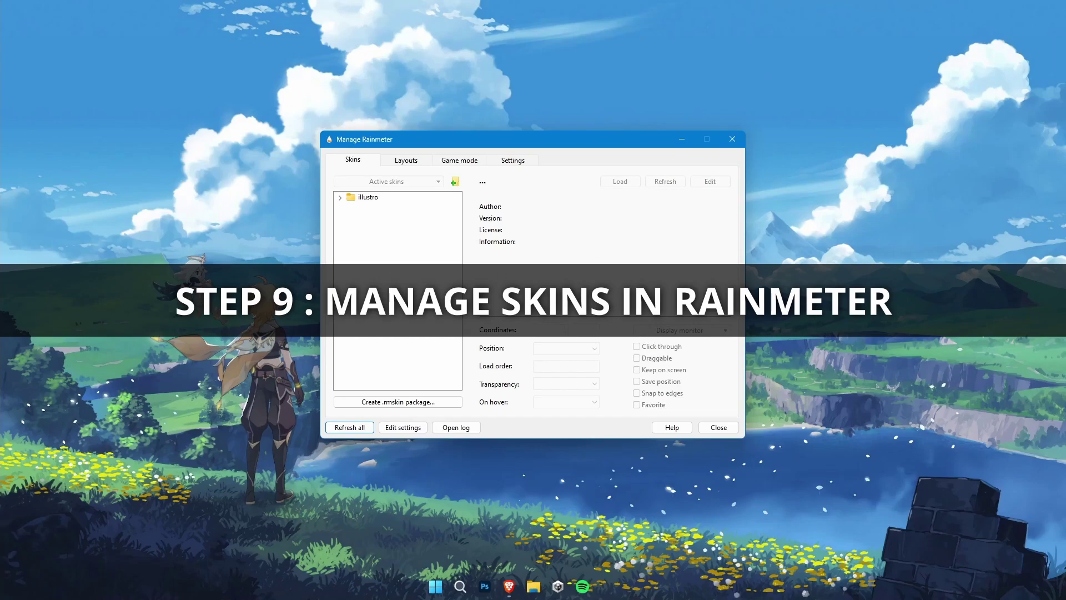
click(350, 428)
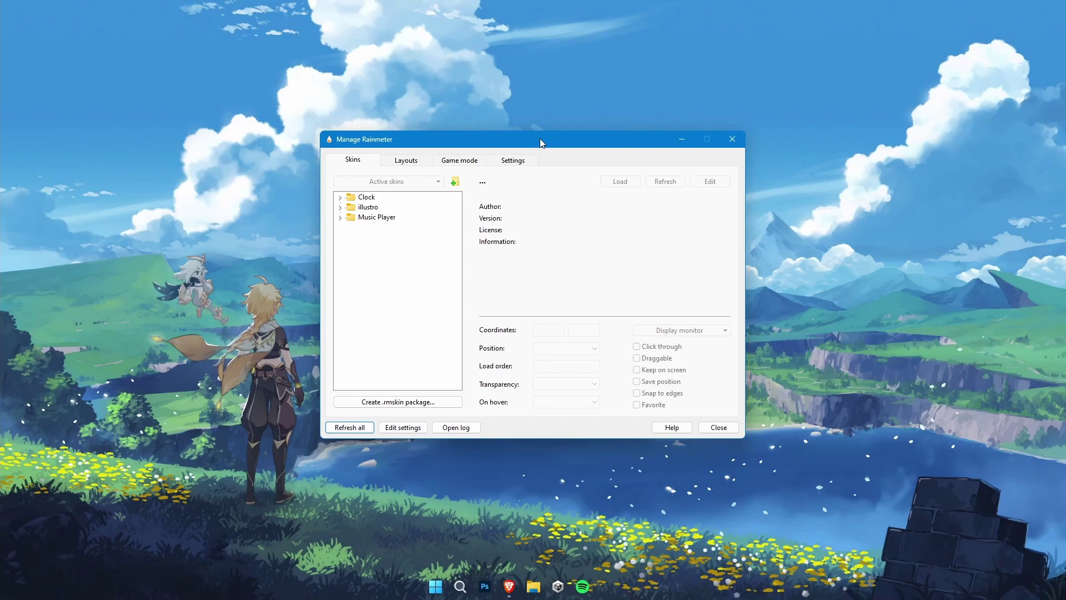
drag(540, 139, 507, 77)
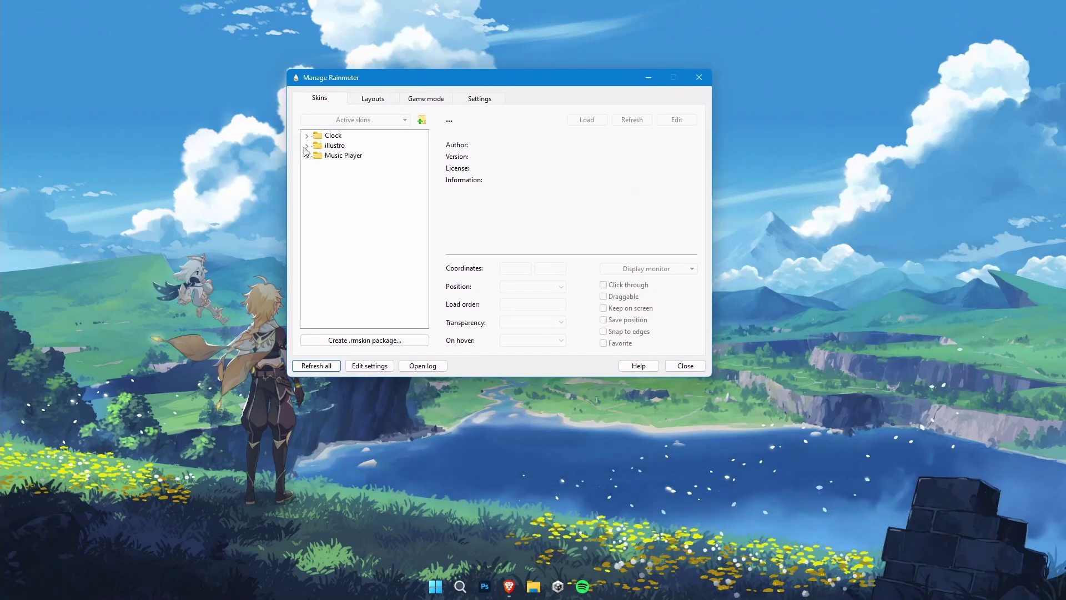
Step: Load the Clock folder's Clock skin.ini and the Music Player folder's Player.ini onto the desktop
click(331, 147)
click(333, 136)
click(306, 136)
click(369, 145)
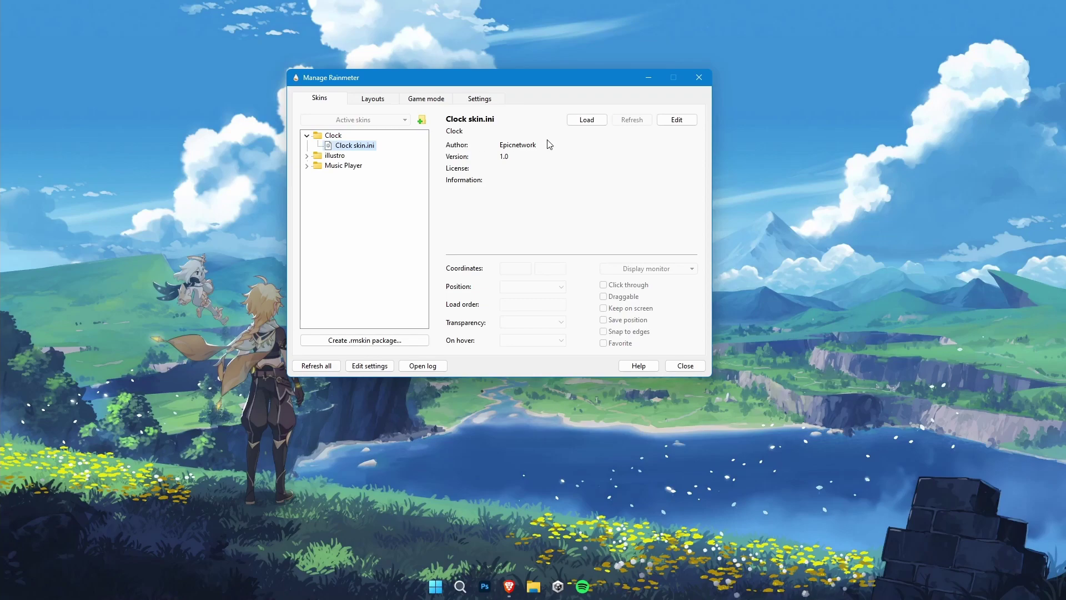
click(587, 120)
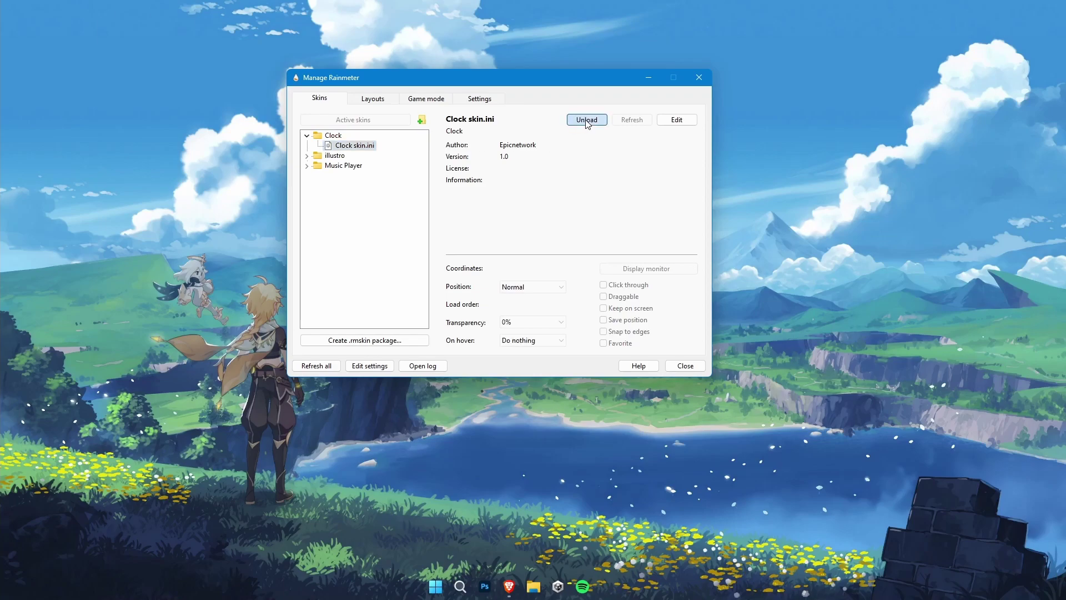
click(307, 166)
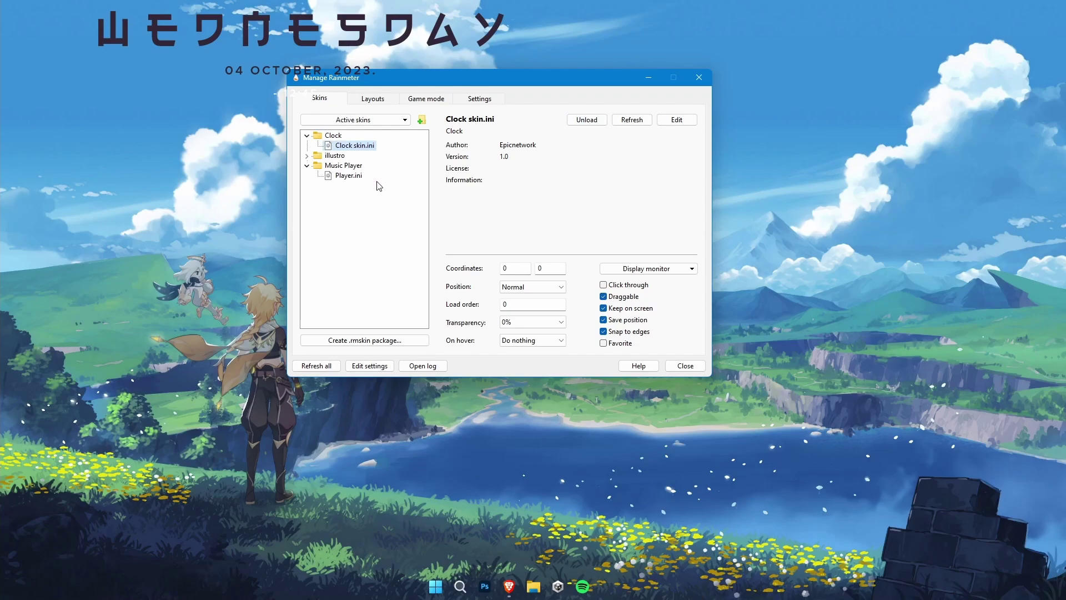
click(353, 176)
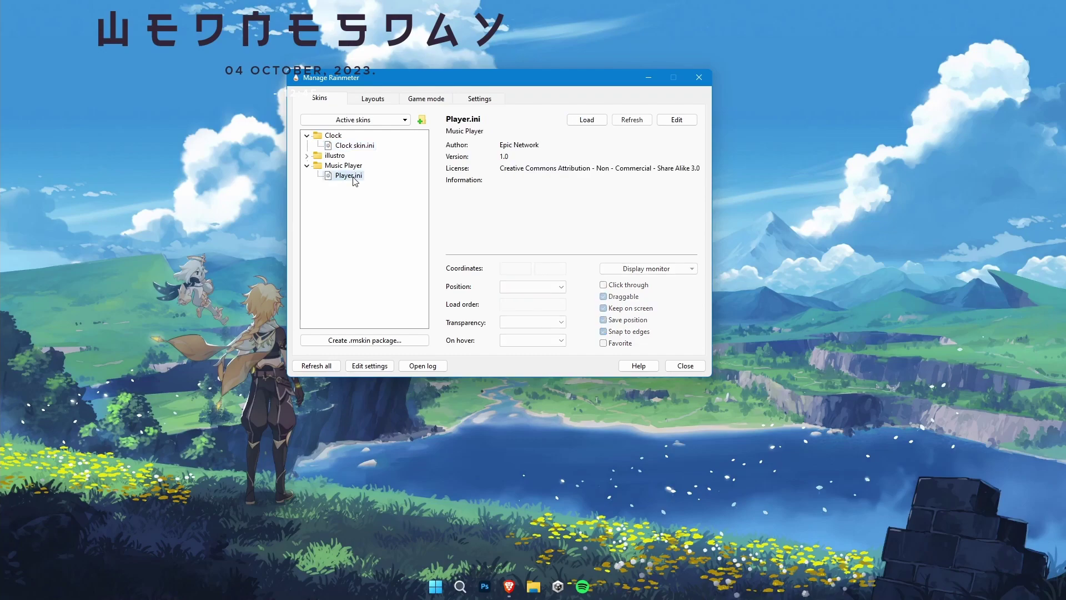
click(598, 122)
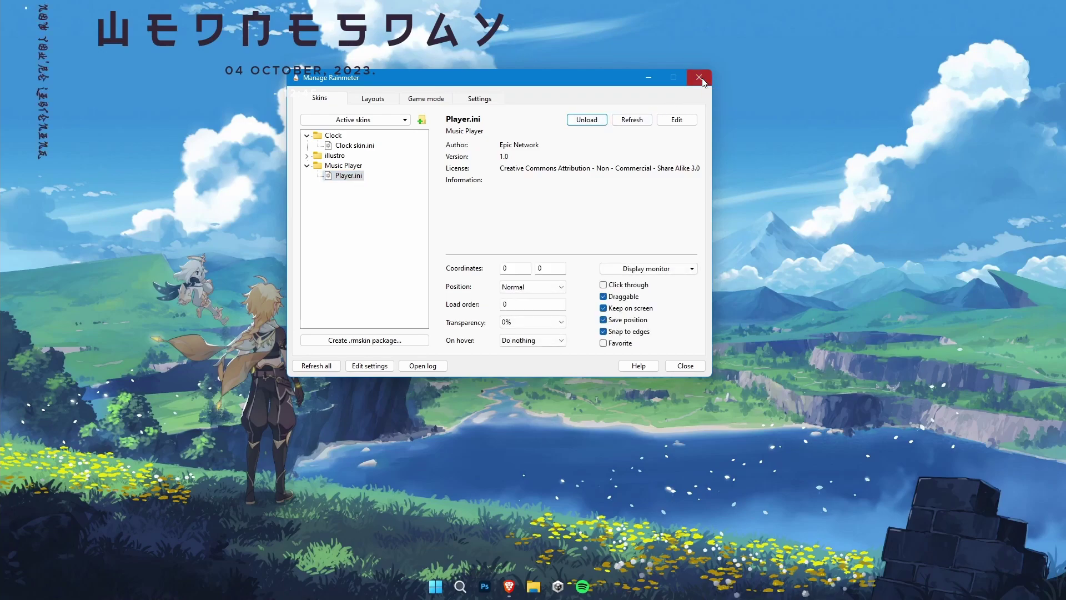
Step: Close the Rainmeter manager, place the clock skin near the top centre of the desktop and shift the music player text slightly inward
click(701, 78)
drag(358, 35, 578, 53)
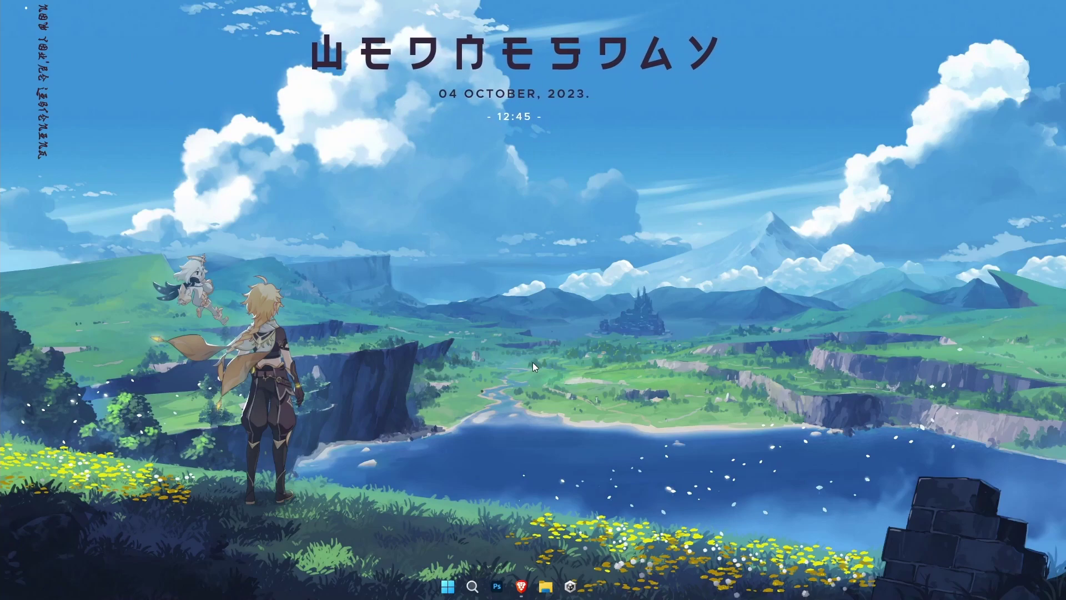
mouse_move(44, 57)
mouse_down()
mouse_move(55, 58)
mouse_move(55, 81)
mouse_move(55, 61)
mouse_up()
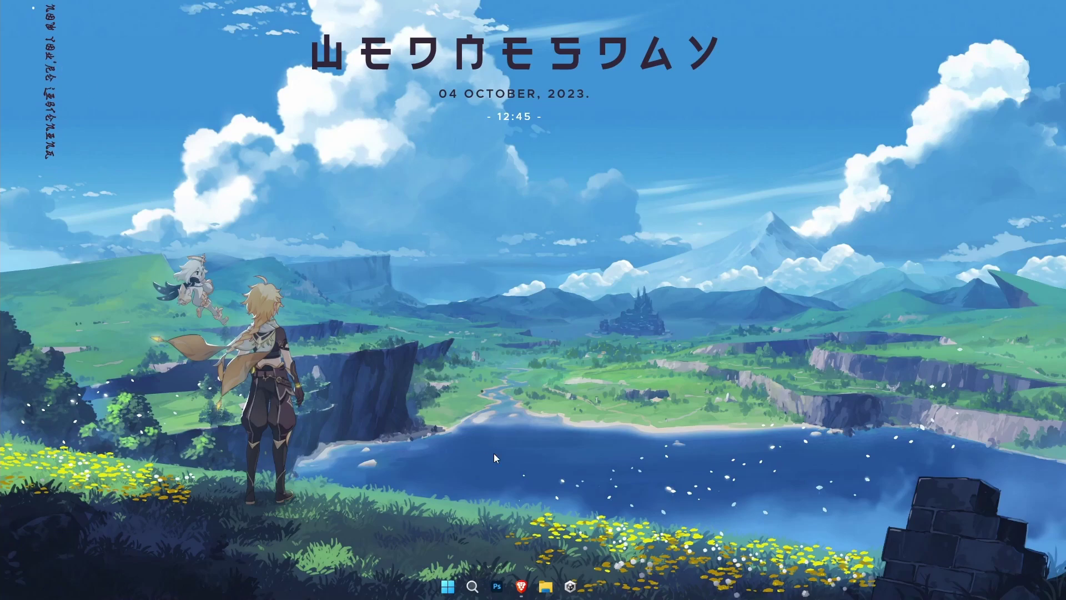
Step: Open the For Music Skin text file in the downloaded Genshin_Theme folder and look up the player name for Spotify
click(546, 587)
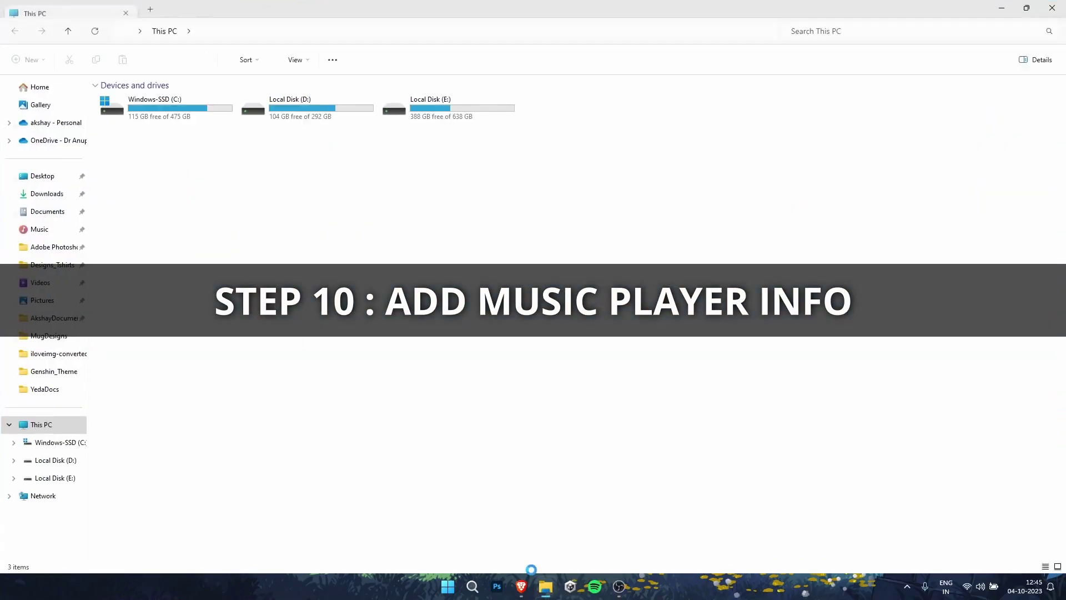
click(46, 198)
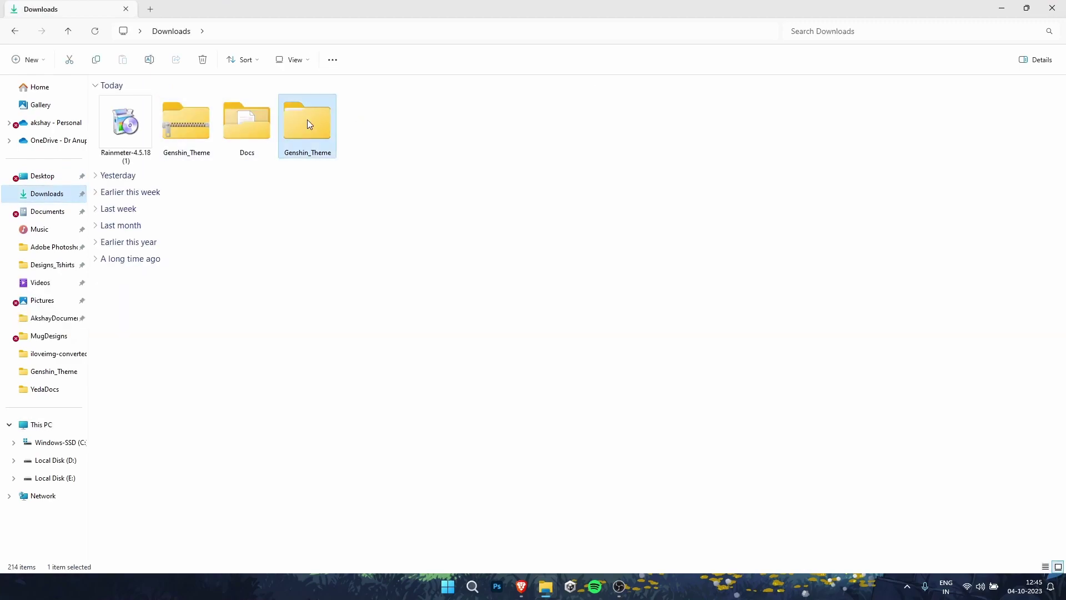
double_click(308, 119)
double_click(156, 113)
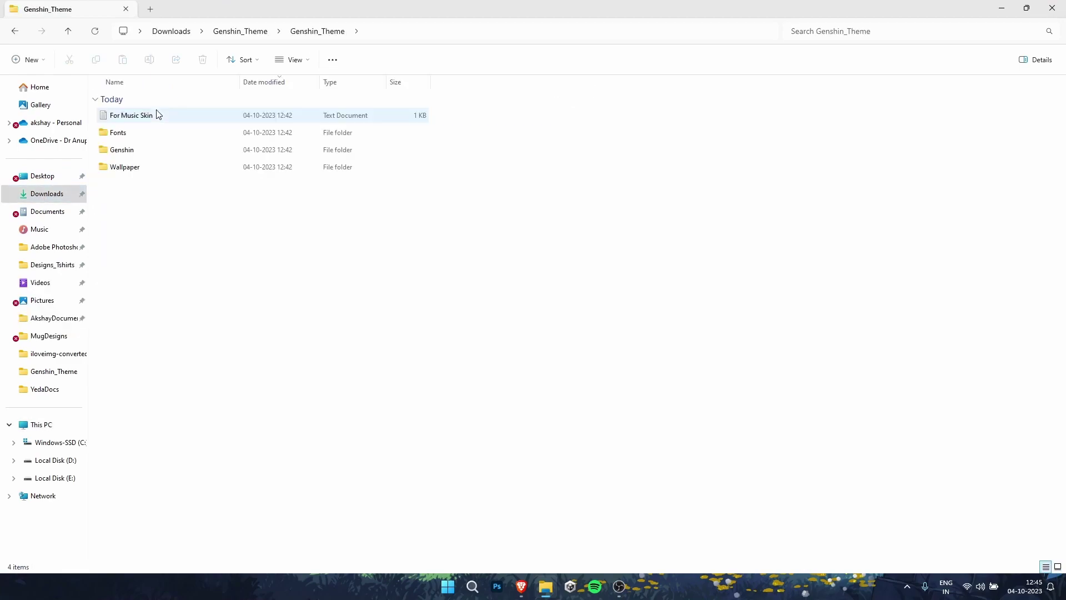
click(154, 119)
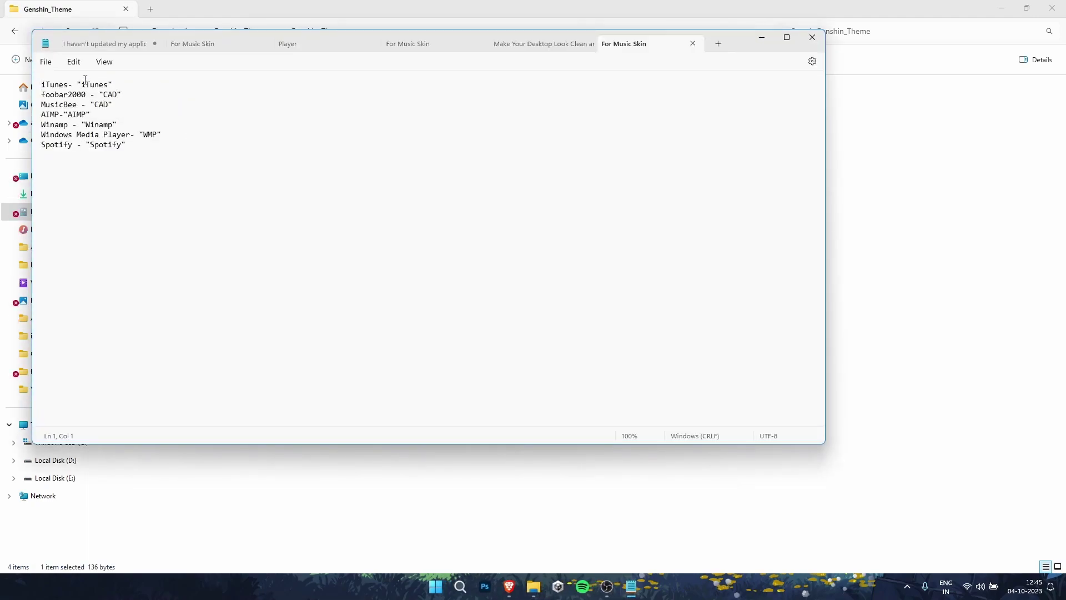
drag(122, 145, 97, 147)
click(812, 37)
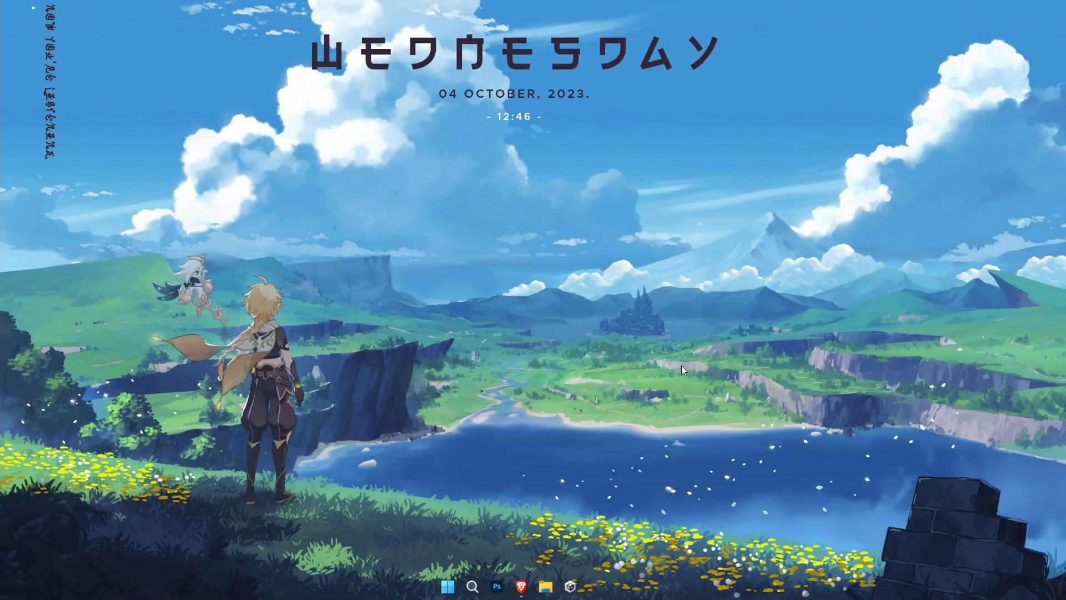
Step: Reopen the Rainmeter manager from the system tray and open the Music Player skin's Player.ini for editing
click(908, 587)
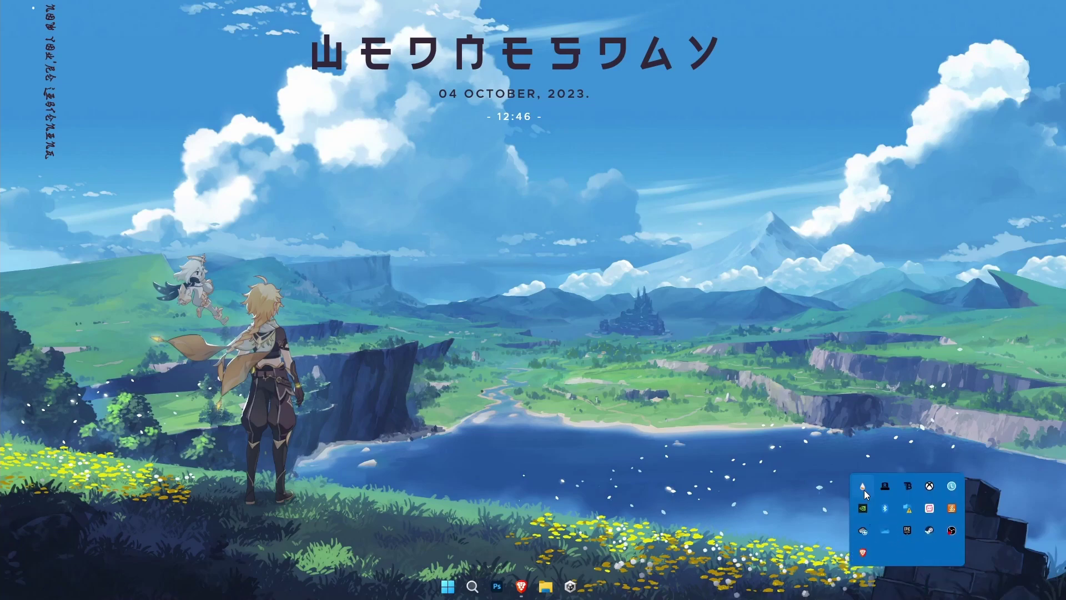
right_click(864, 488)
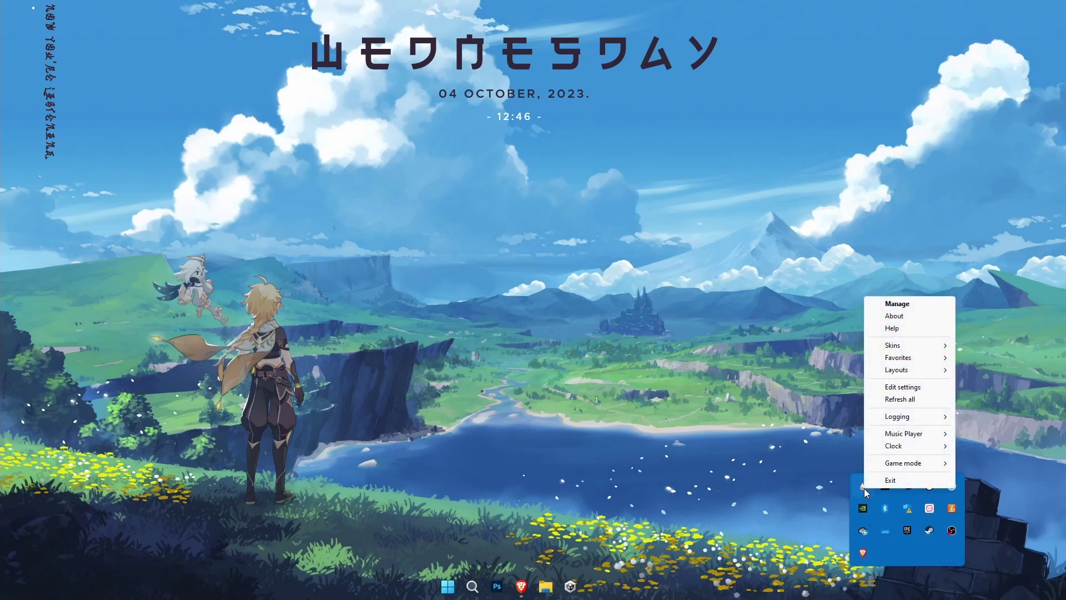
click(907, 309)
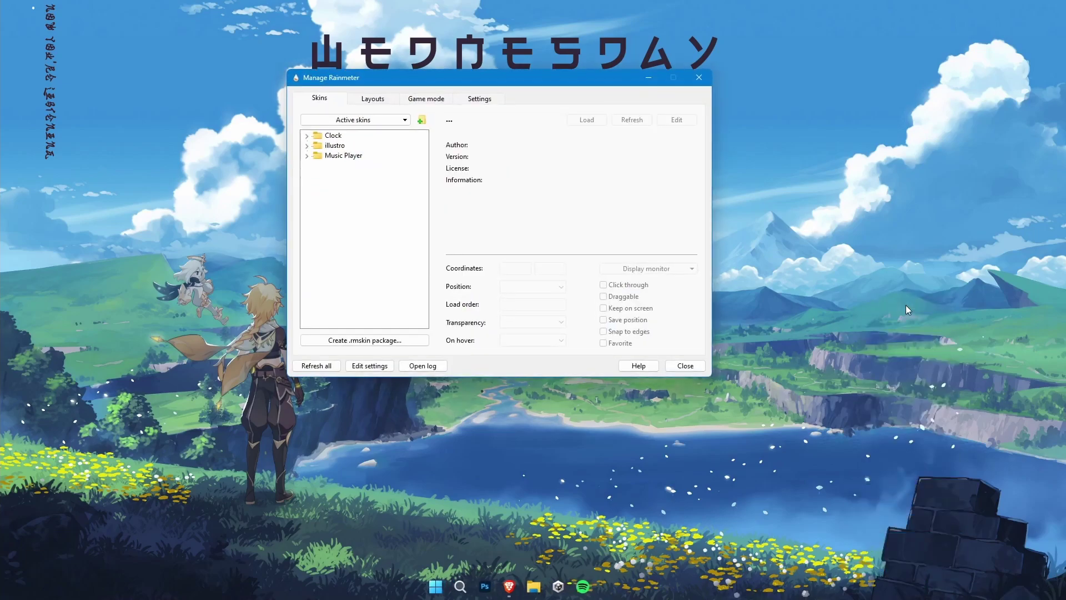
click(307, 156)
click(352, 167)
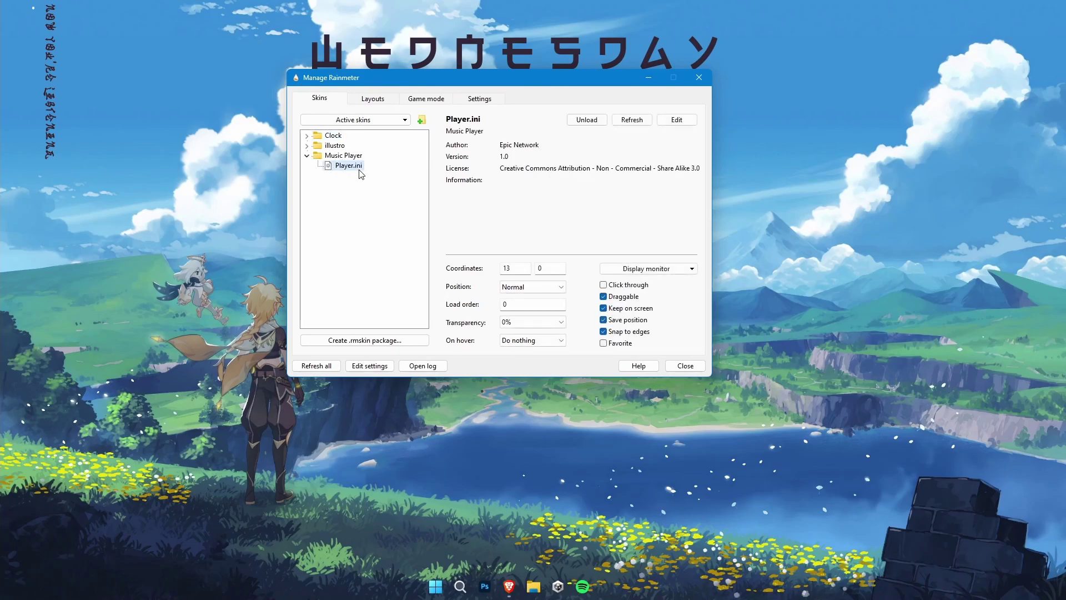
click(677, 119)
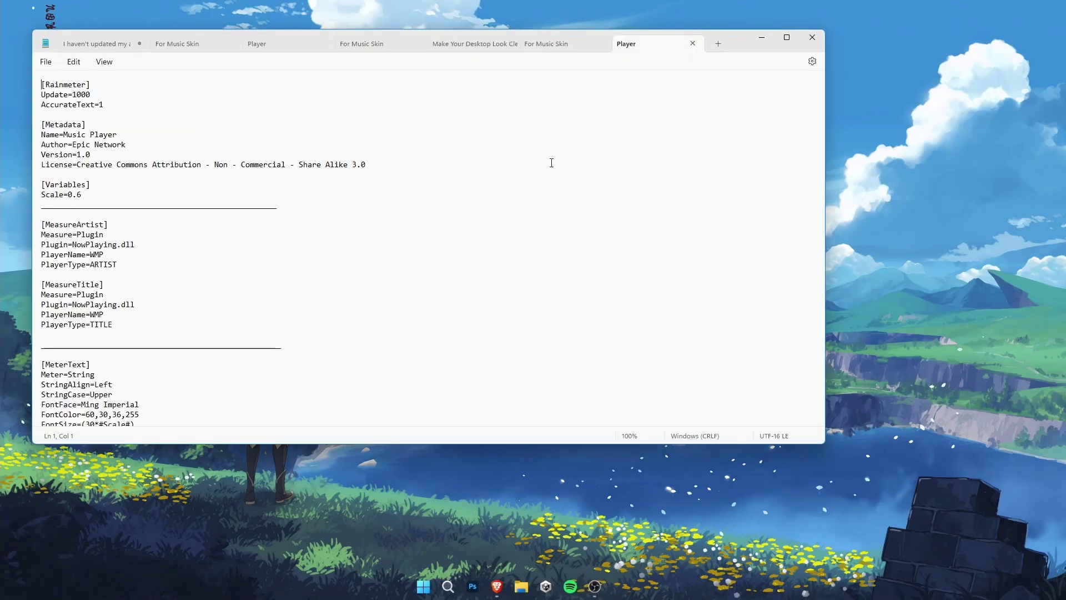
Step: Set PlayerName to Spotify in both the MeasureArtist and MeasureTitle sections of Player.ini
double_click(112, 254)
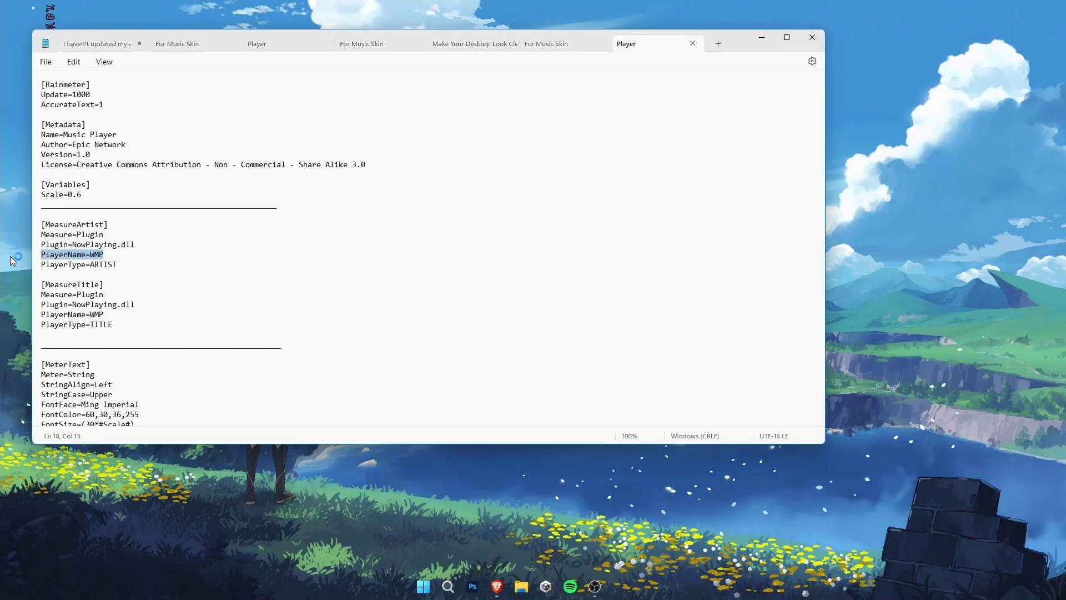
drag(113, 254, 91, 255)
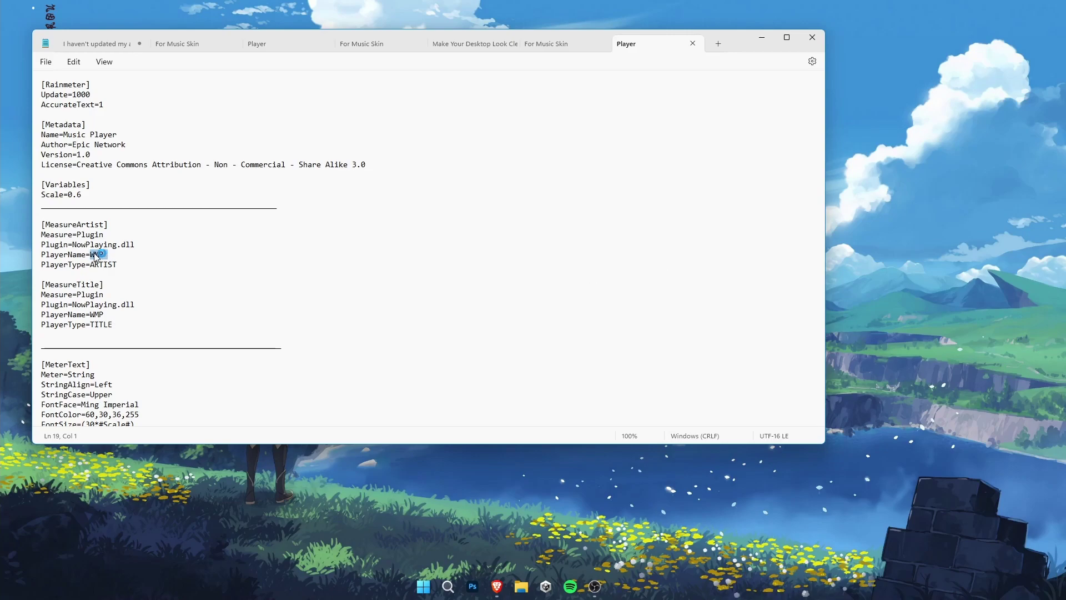
text(Spotify)
drag(106, 314, 92, 315)
text(Spotify)
Step: Save and close Player.ini, refresh the Music Player skin and close the Rainmeter manager
click(45, 61)
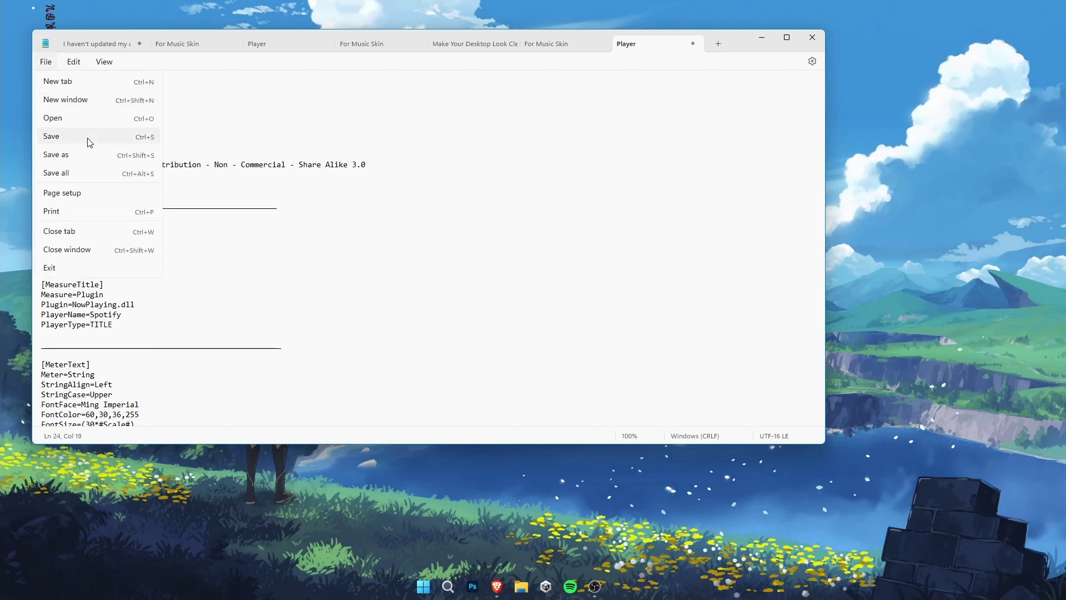
click(89, 139)
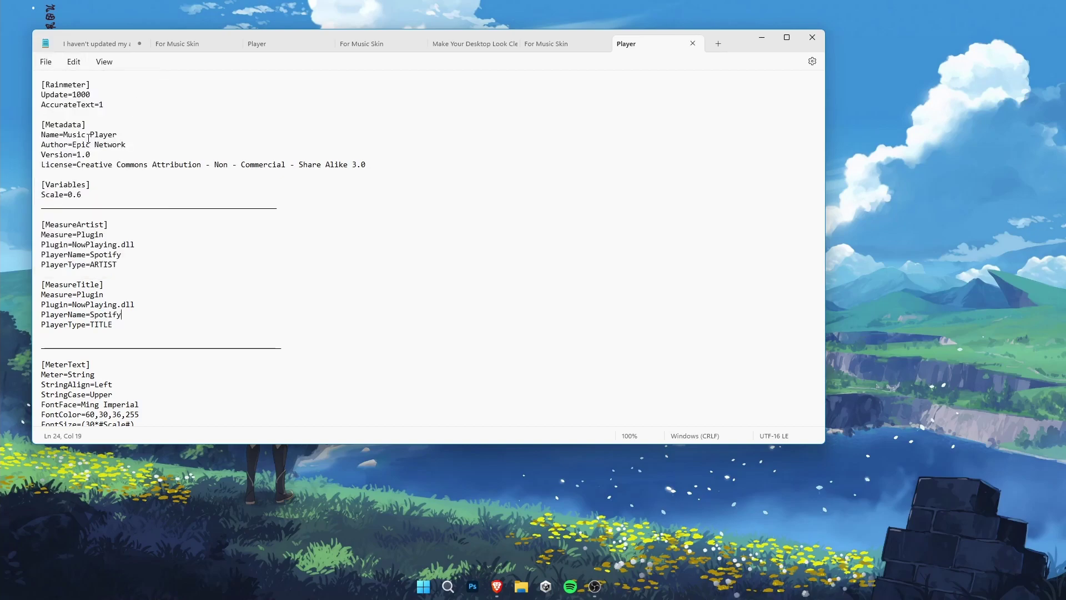
click(812, 37)
click(628, 121)
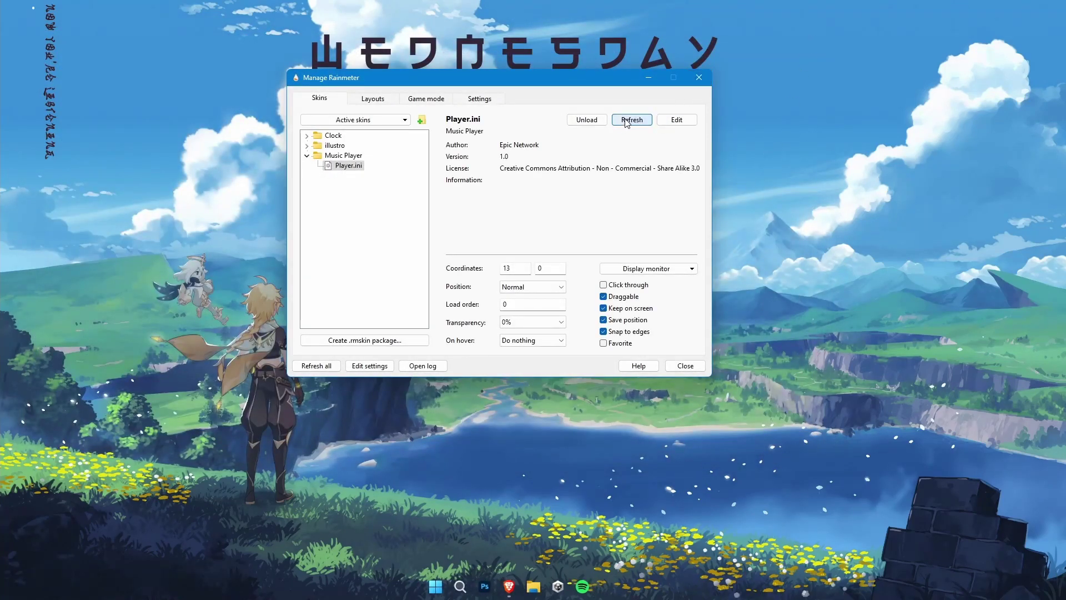
click(685, 366)
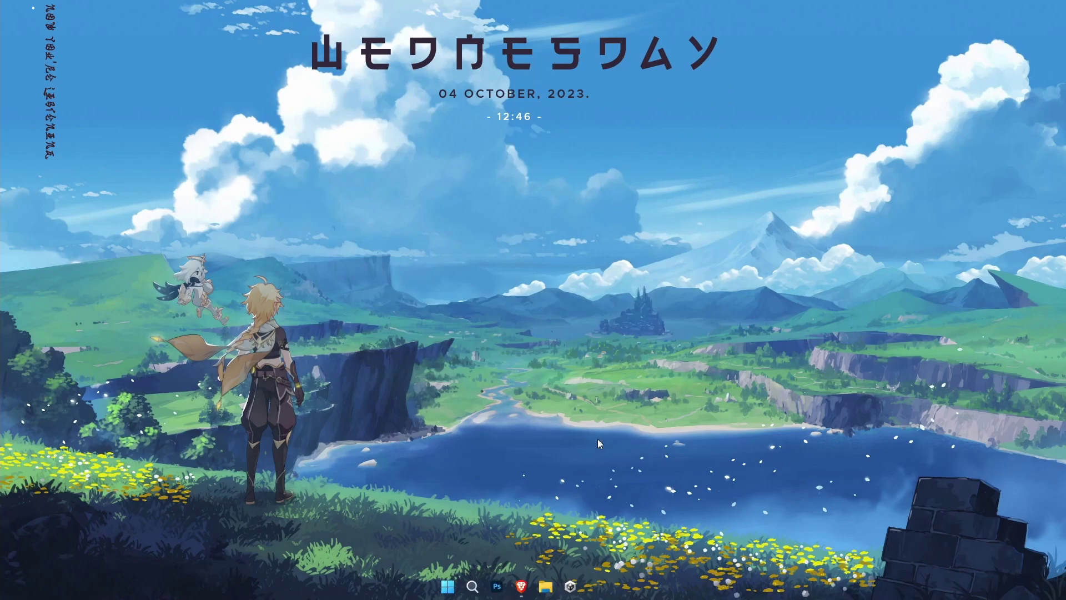
Step: Switch to Spotify, play the current track briefly to test the music player skin, pause it and close Spotify
key(super)
text(spo)
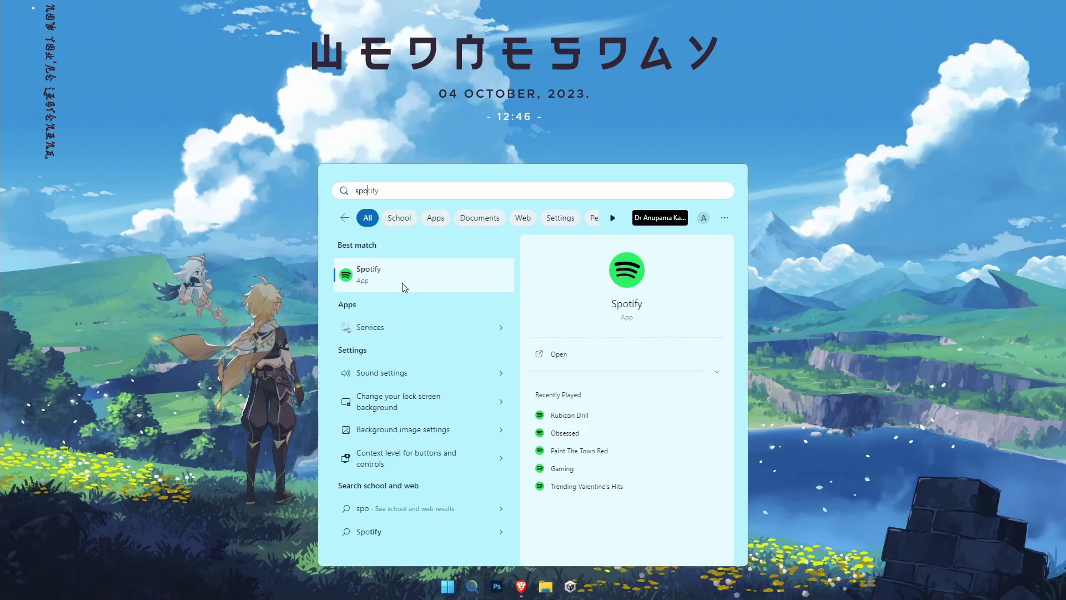
click(395, 272)
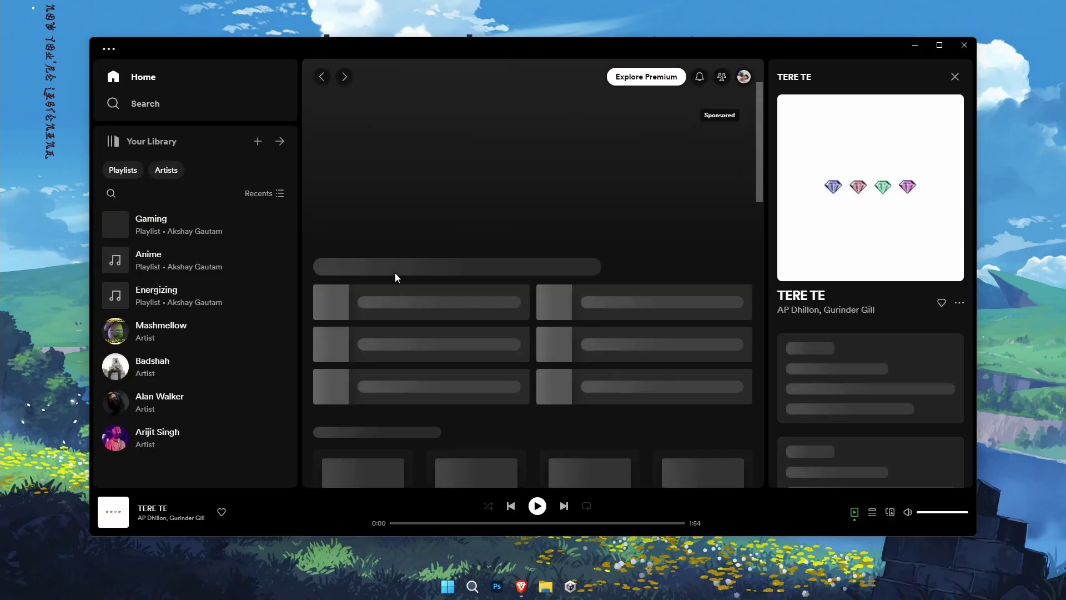
key(space)
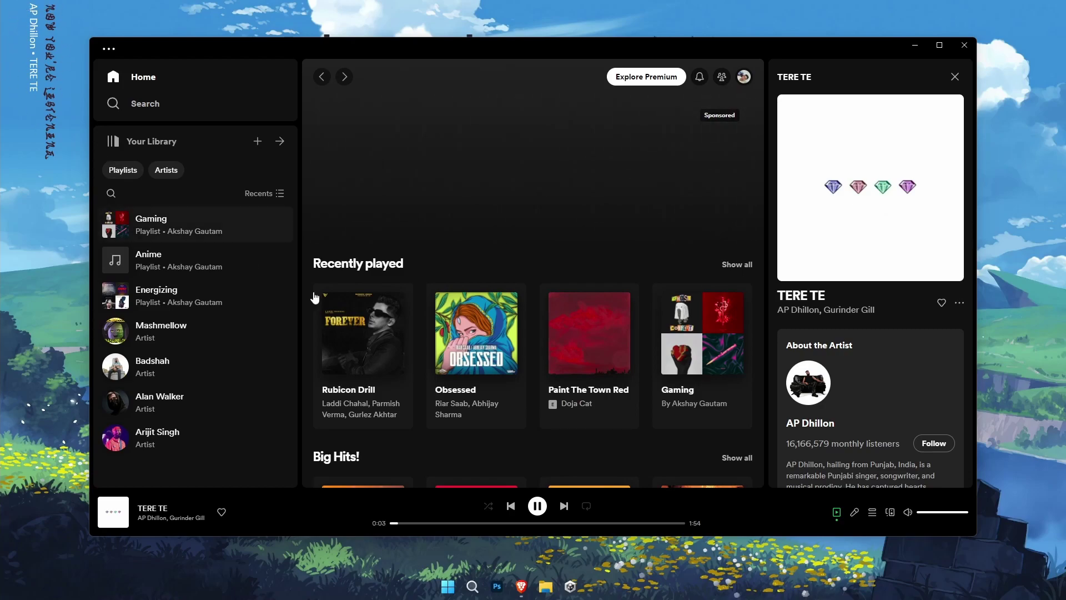
click(541, 506)
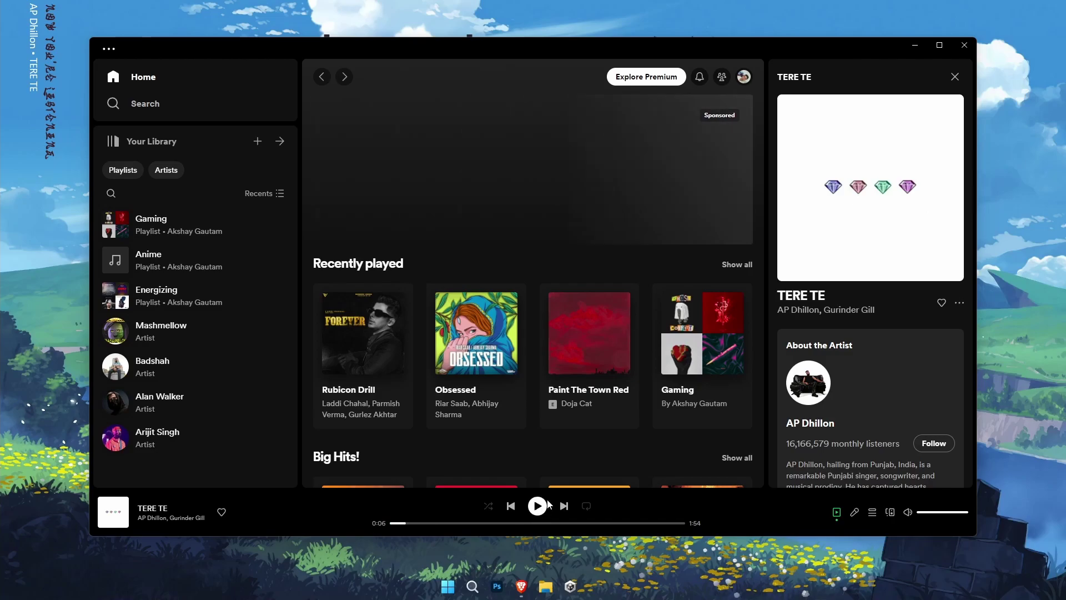
click(965, 46)
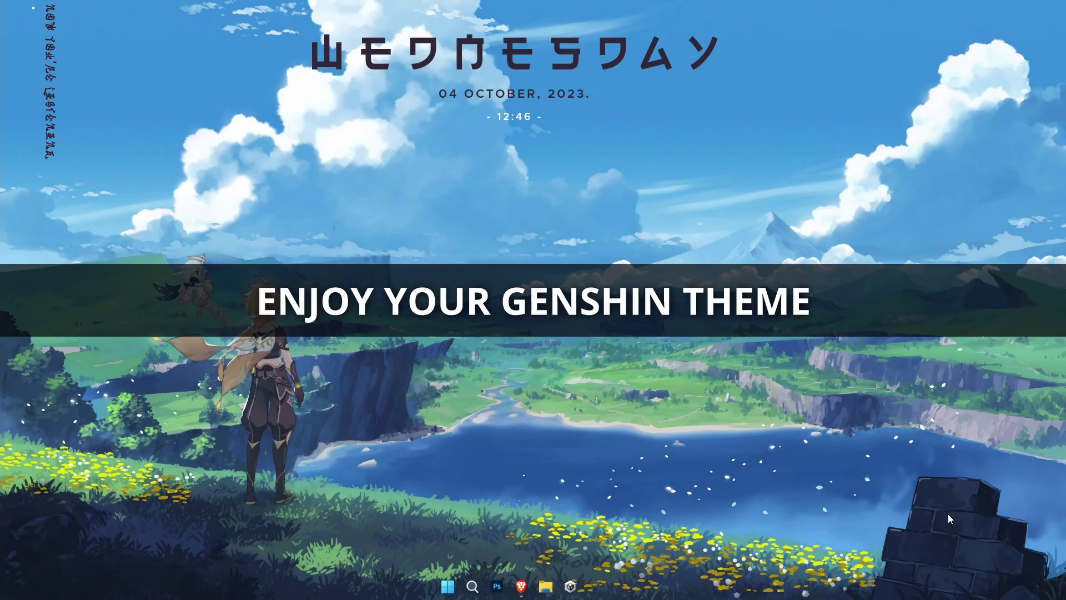